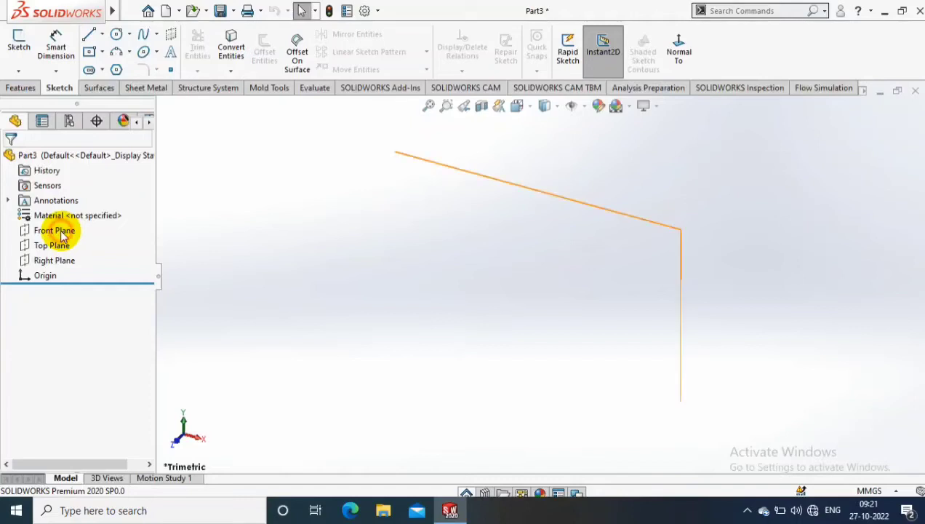
# Start a sketch on the Front Plane and draw a center rectangle from the origin.
pyautogui.click(64, 232)
pyautogui.rightClick(63, 231)
pyautogui.click(130, 211)
pyautogui.click(93, 54)
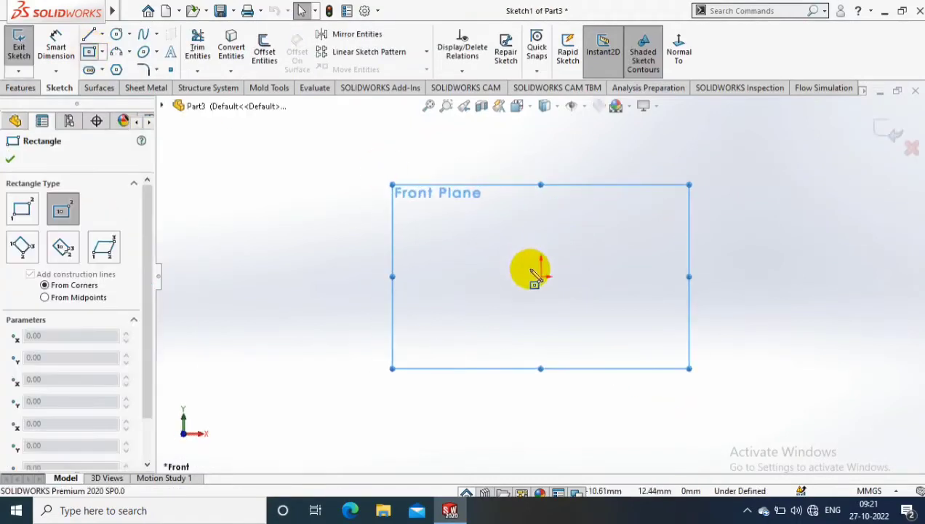
pyautogui.click(541, 277)
pyautogui.click(651, 342)
# Dimension the rectangle 120 mm wide and 75 mm tall so it is fully defined.
pyautogui.click(56, 45)
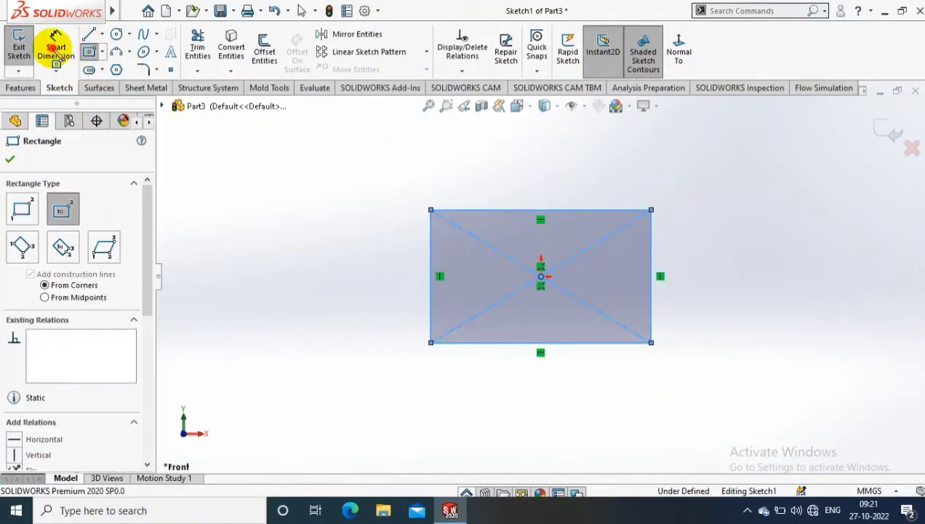
pyautogui.click(520, 211)
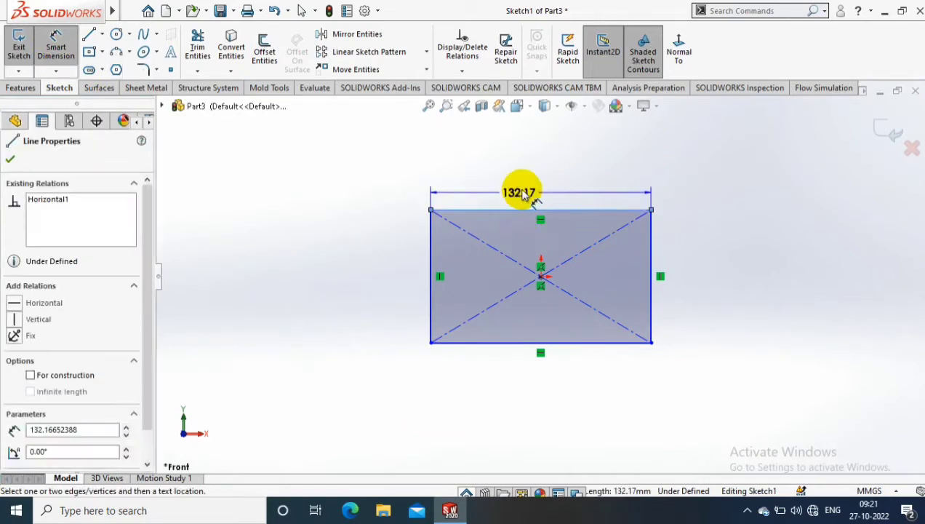
pyautogui.click(529, 188)
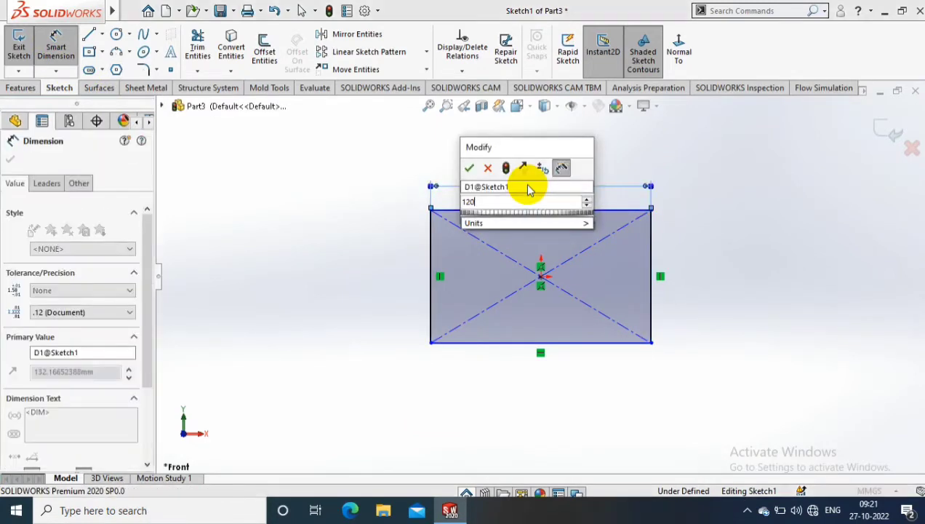
pyautogui.write('120')
pyautogui.press('Return')
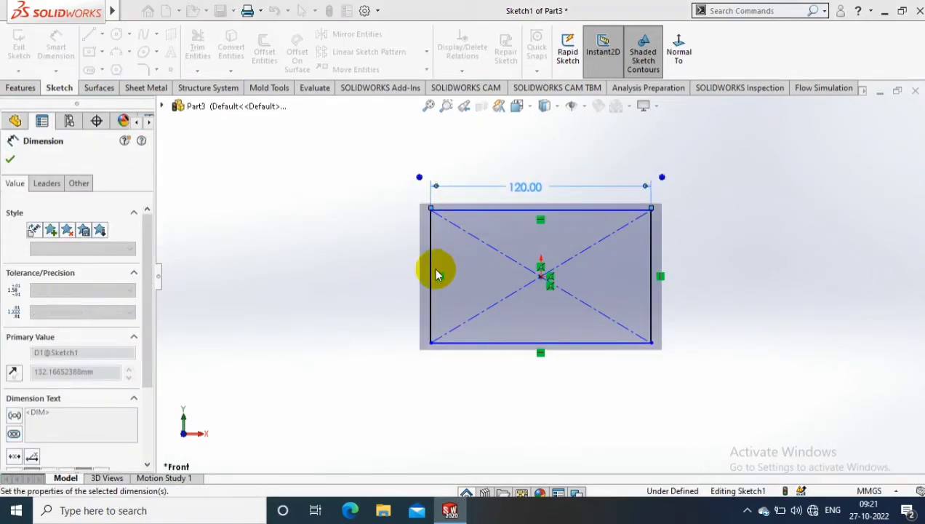
pyautogui.click(431, 262)
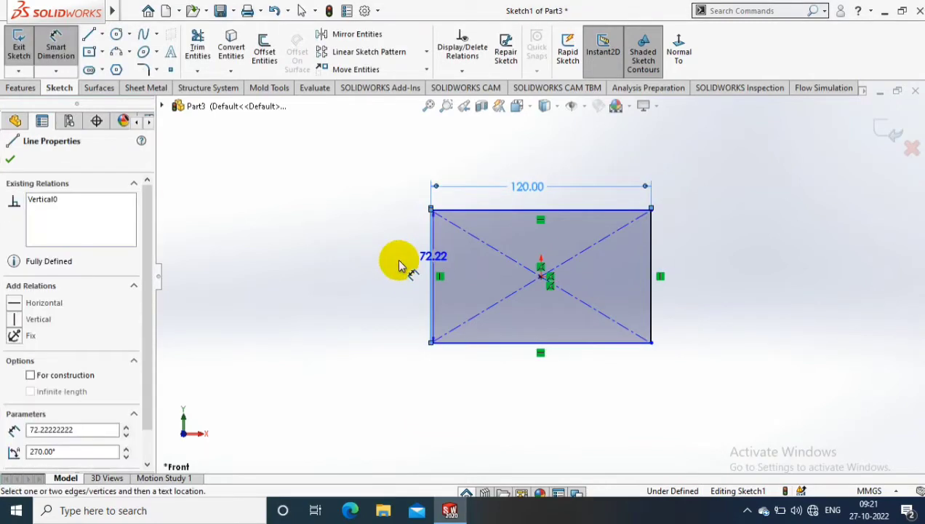
pyautogui.click(399, 263)
pyautogui.write('100')
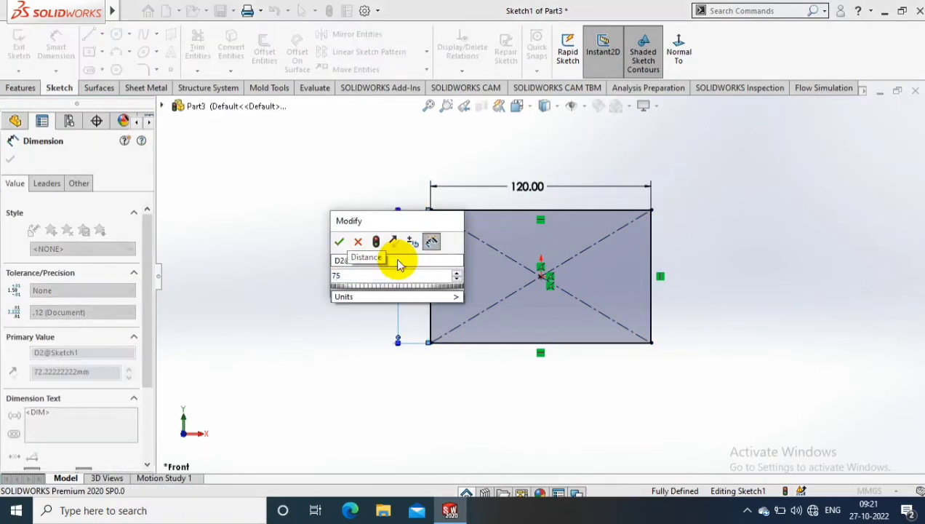
pyautogui.press('Return')
pyautogui.click(10, 159)
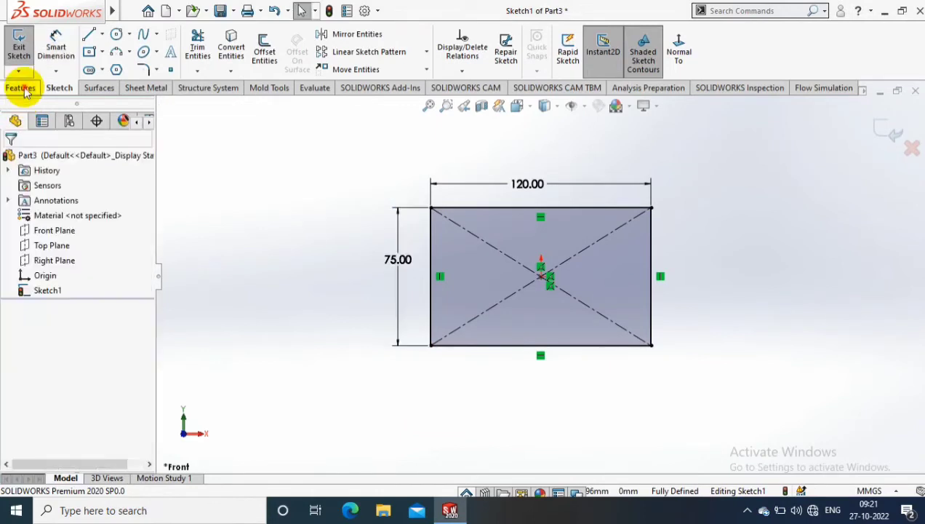
pyautogui.click(21, 88)
# Extrude the 120 × 75 rectangle 75 mm Blind into a solid block.
pyautogui.click(33, 61)
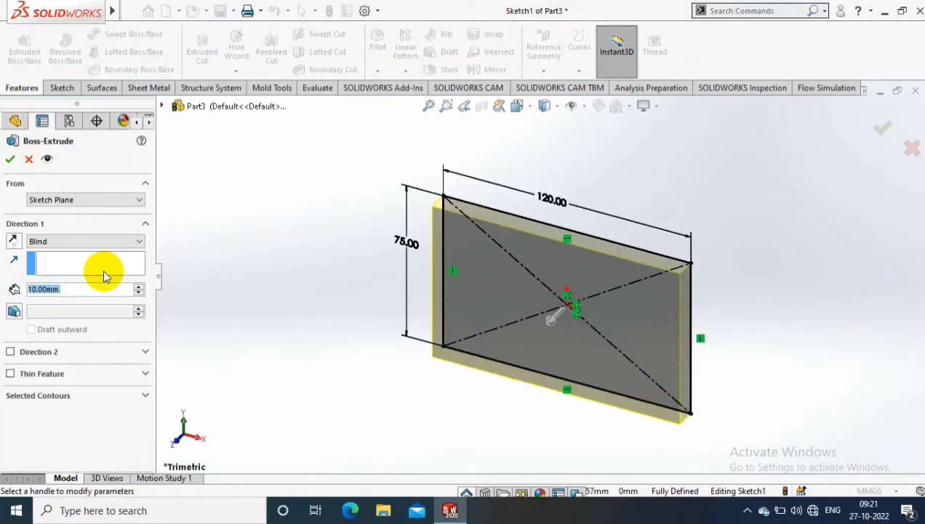
pyautogui.write('75')
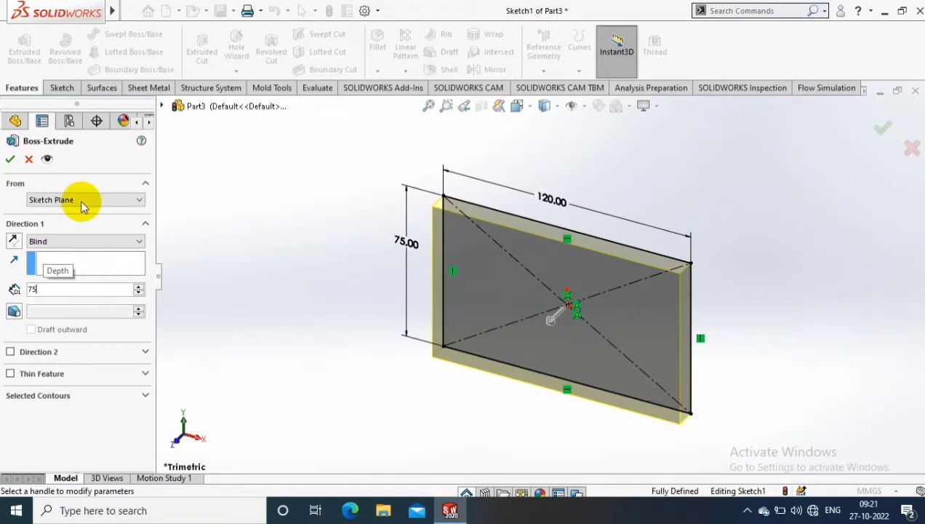
pyautogui.click(10, 158)
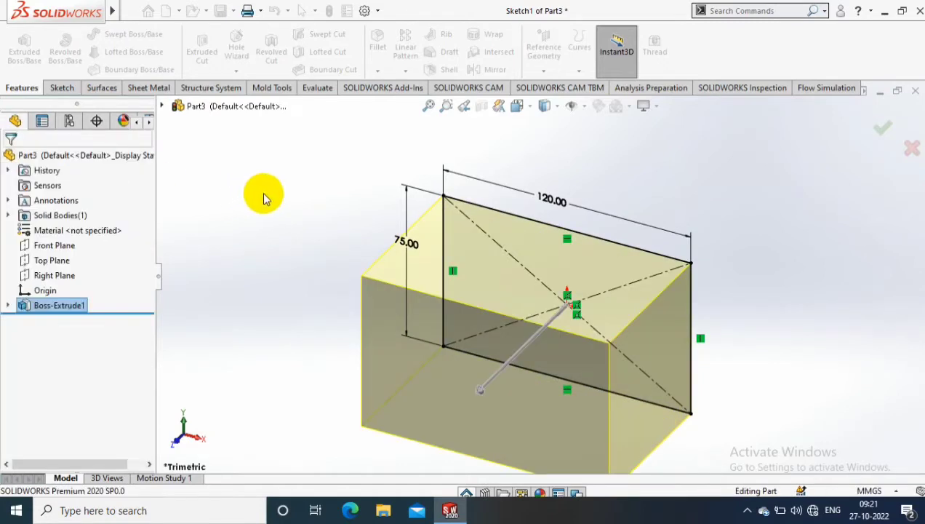
pyautogui.click(266, 195)
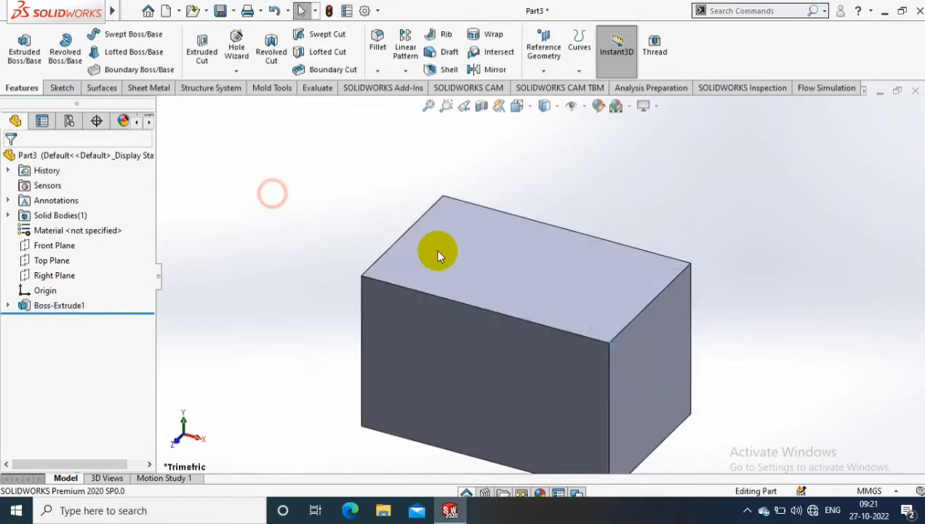
# Sketch a six-sided polygon centred on the block's top face, viewed Normal To.
pyautogui.rightClick(483, 273)
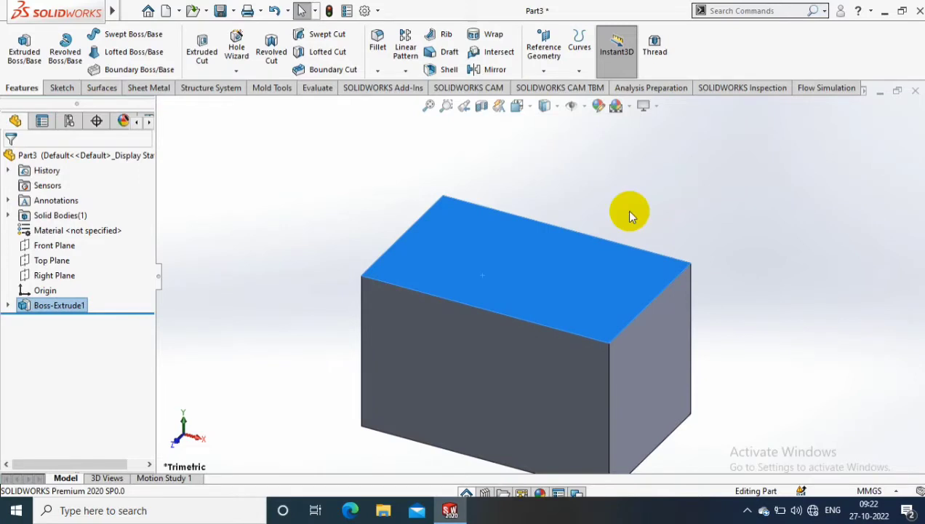
pyautogui.hotkey('ctrl', '8')
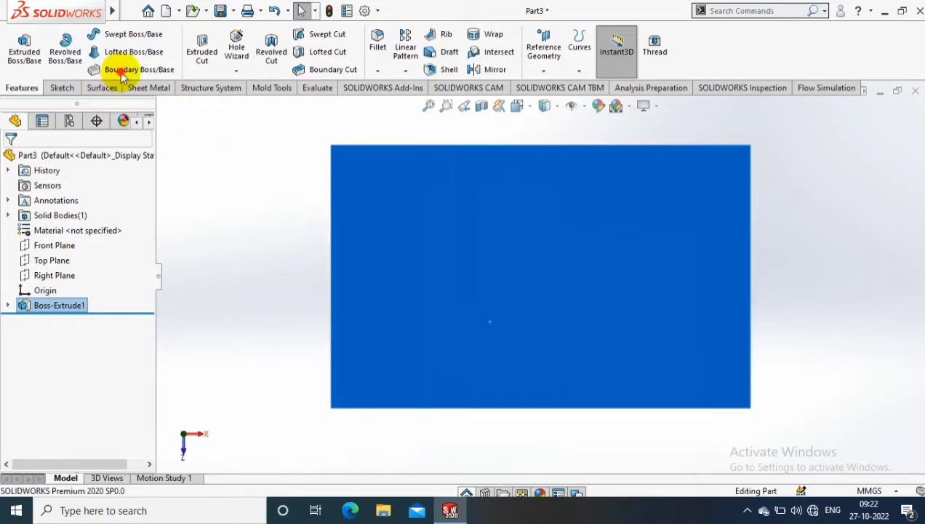
pyautogui.click(60, 87)
pyautogui.click(116, 70)
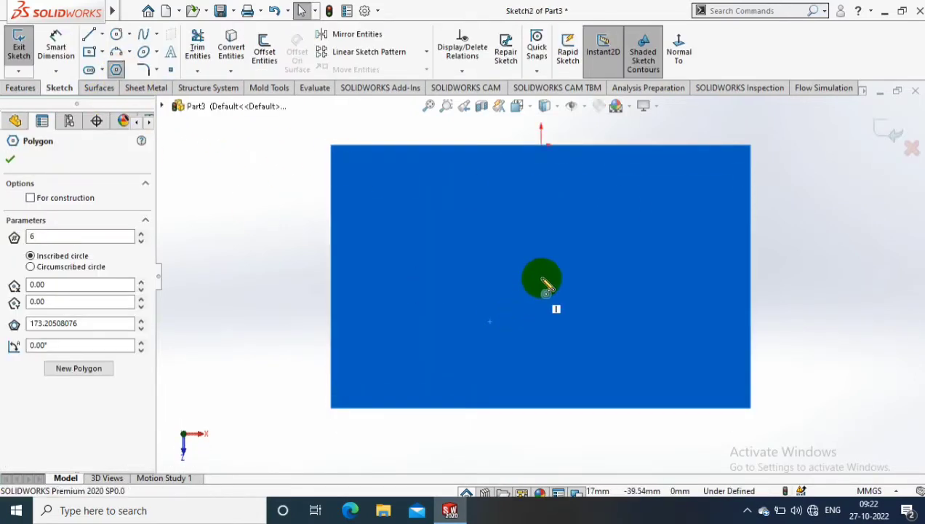
pyautogui.click(559, 295)
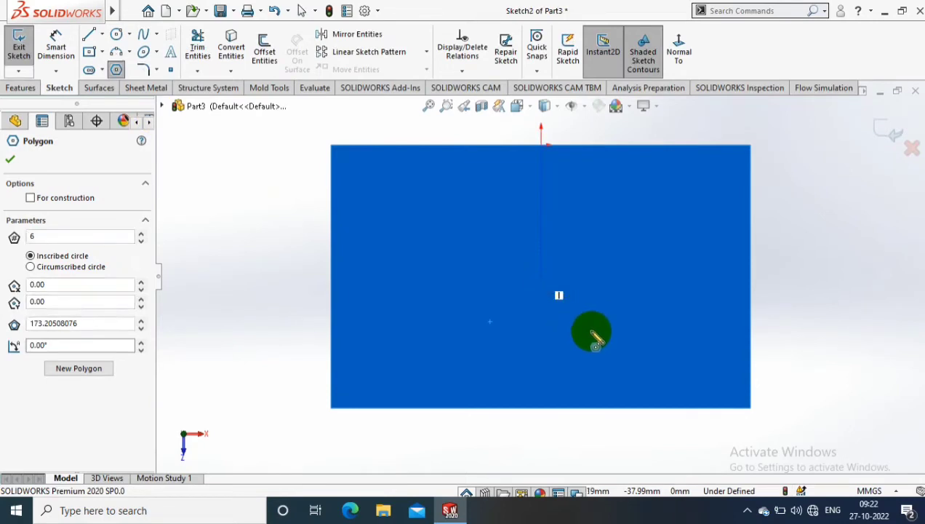
pyautogui.click(582, 349)
pyautogui.click(58, 52)
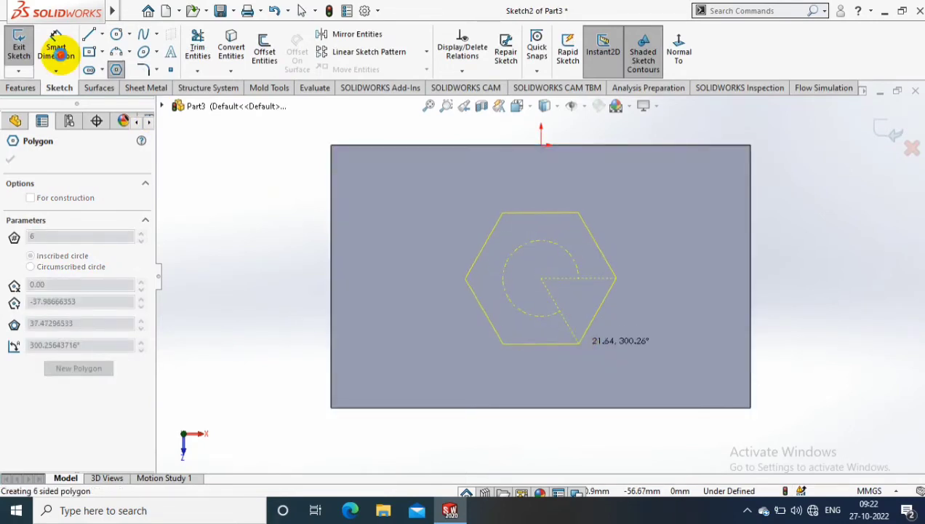
pyautogui.click(542, 282)
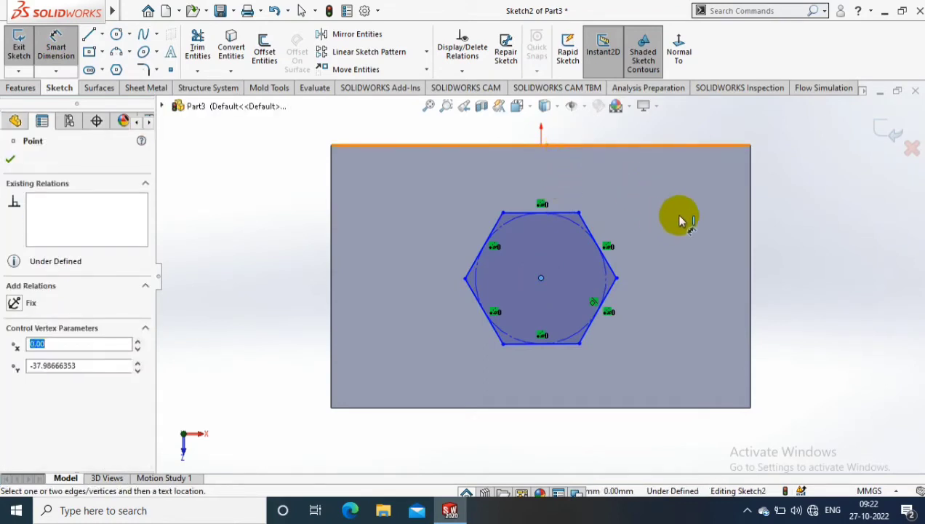
# Dimension the hexagon's centre 35 mm below the top edge and its flats 35 mm apart.
pyautogui.press('Escape')
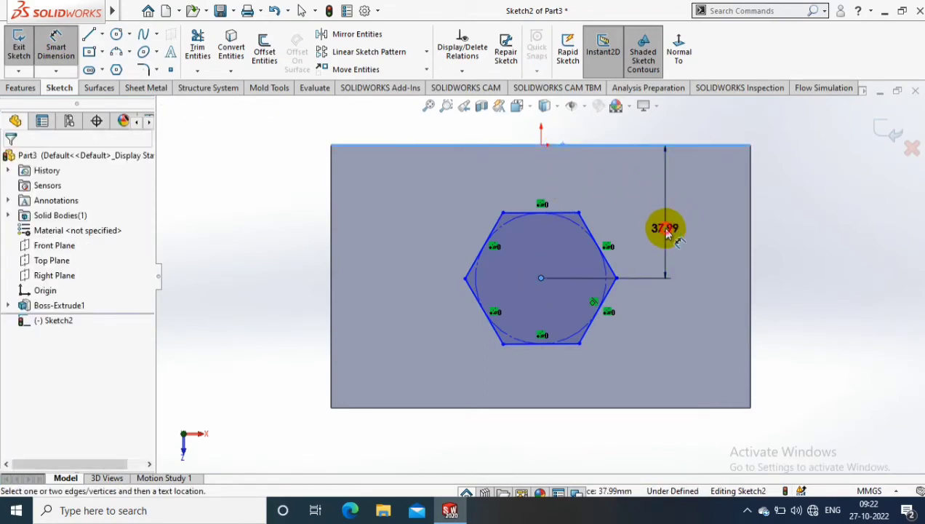
pyautogui.click(665, 228)
pyautogui.write('15')
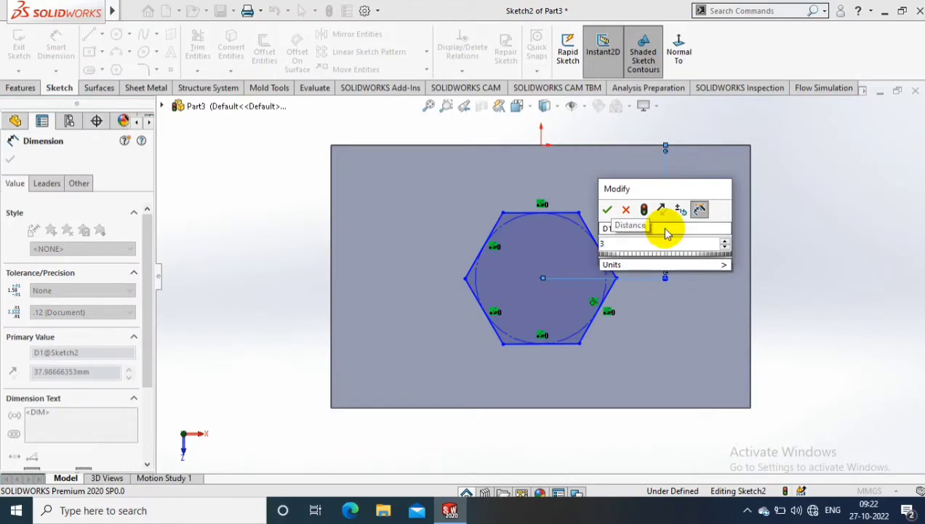
pyautogui.press('Return')
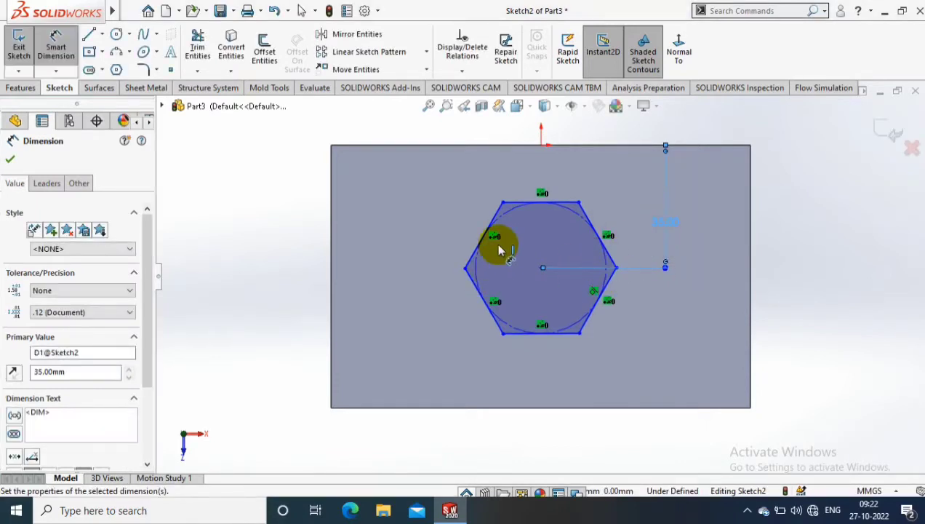
pyautogui.click(528, 206)
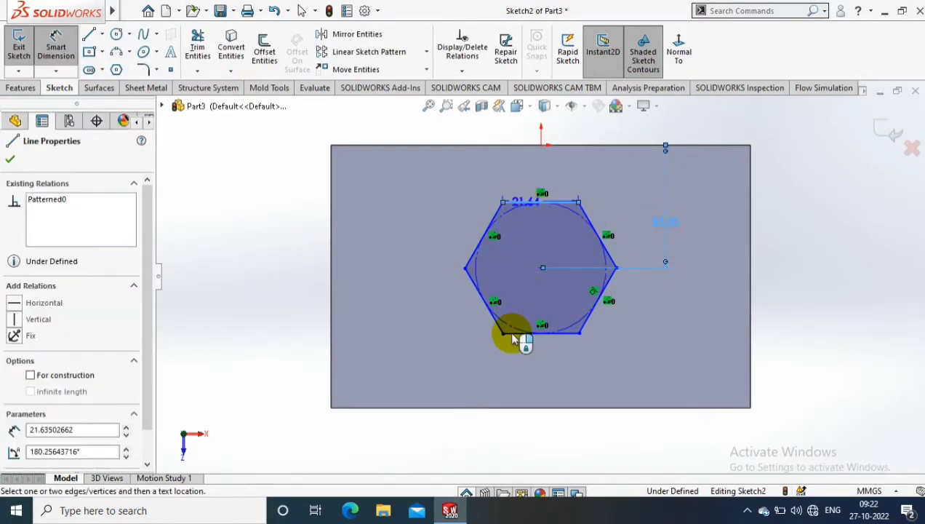
pyautogui.click(513, 335)
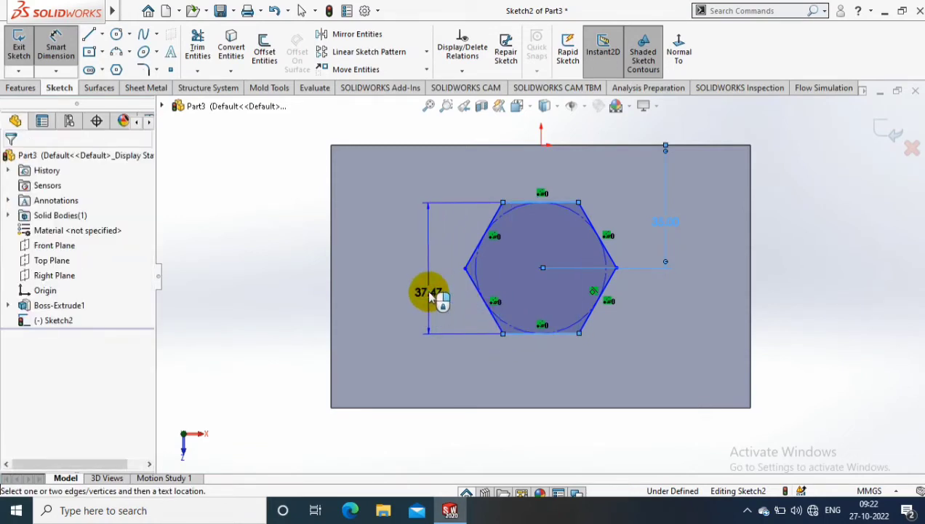
pyautogui.click(429, 292)
pyautogui.write('35')
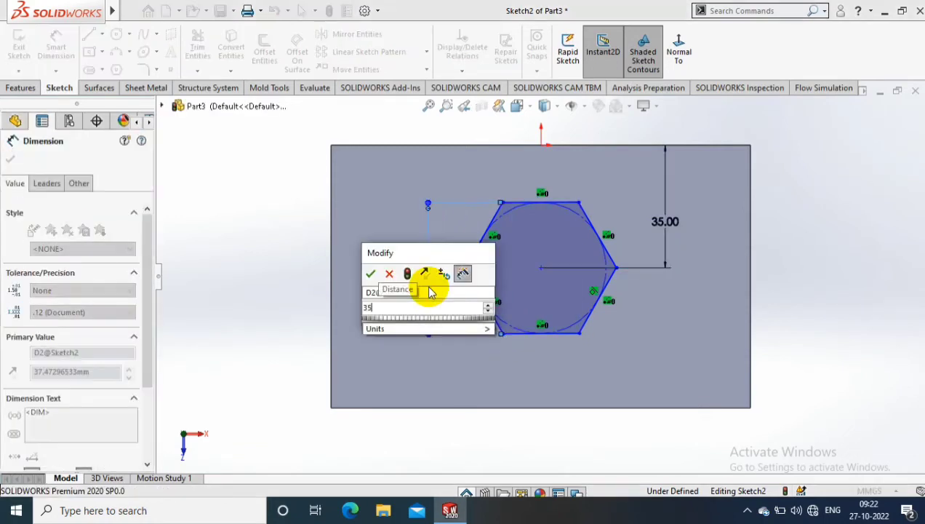
pyautogui.press('Return')
# Locate the hexagon's centre 60 mm from the block's right edge.
pyautogui.click(547, 270)
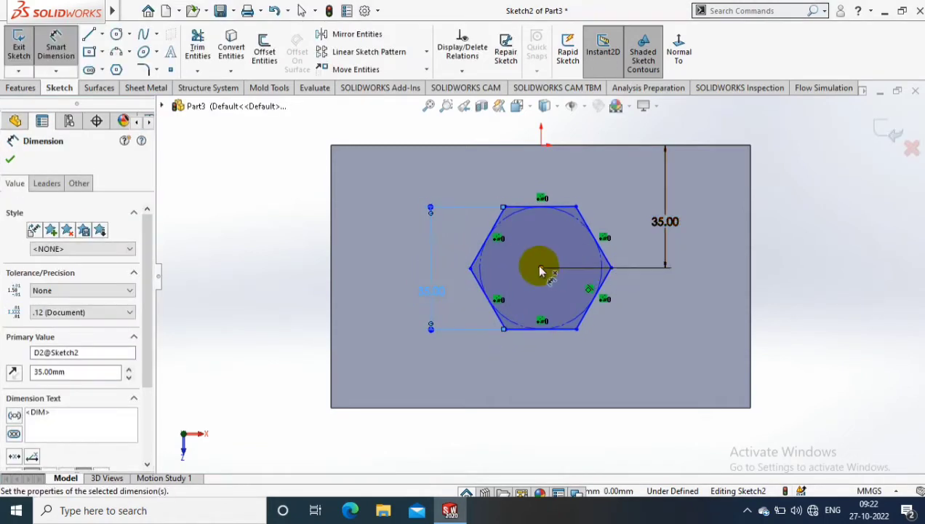
pyautogui.click(751, 280)
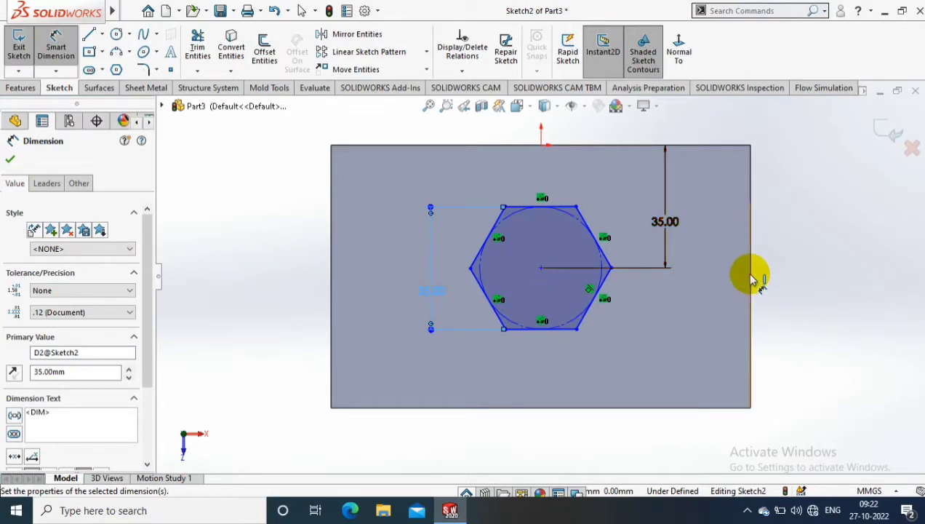
pyautogui.click(539, 269)
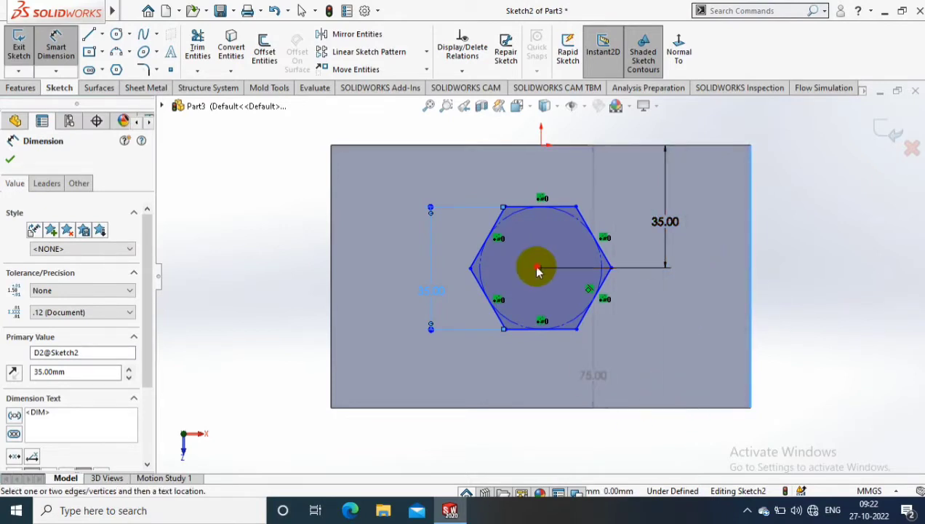
pyautogui.click(648, 423)
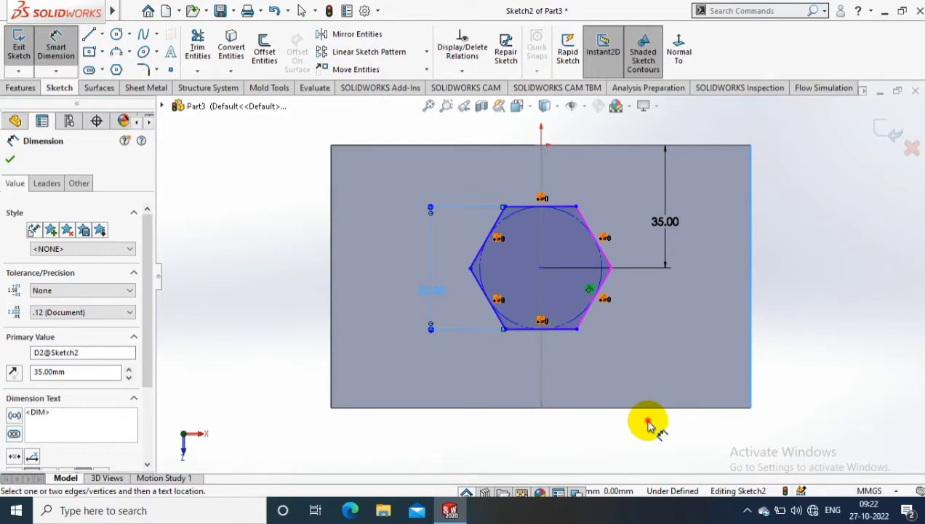
pyautogui.click(650, 423)
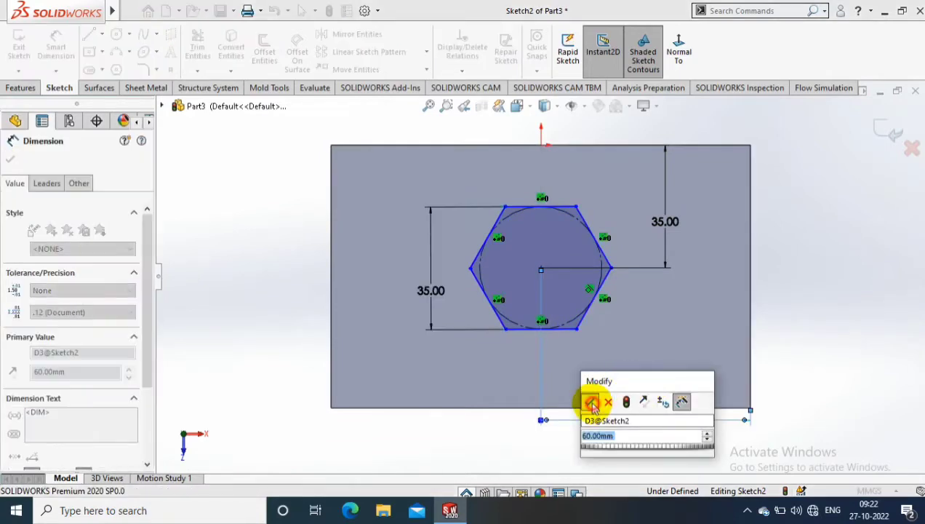
pyautogui.click(592, 402)
pyautogui.click(21, 87)
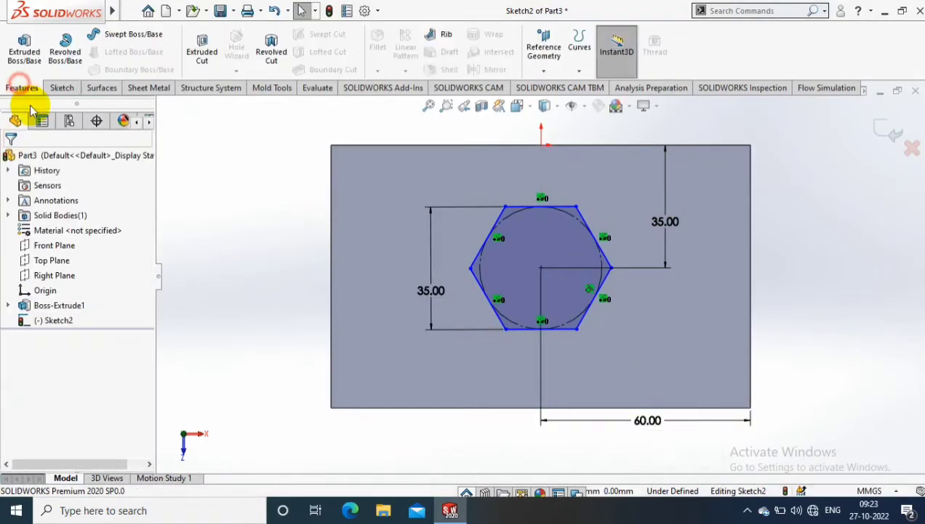
# Cut the hexagon Through All - Both and view the block isometrically.
pyautogui.click(206, 57)
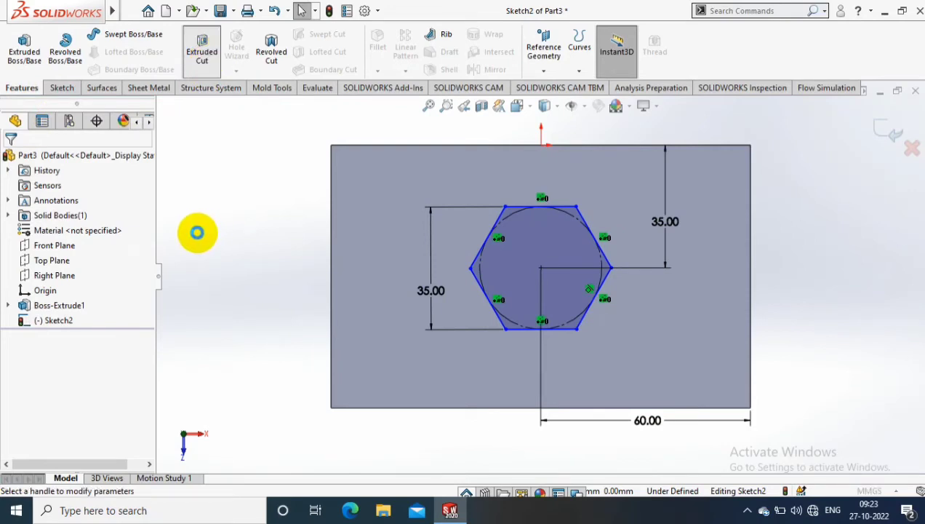
pyautogui.click(115, 241)
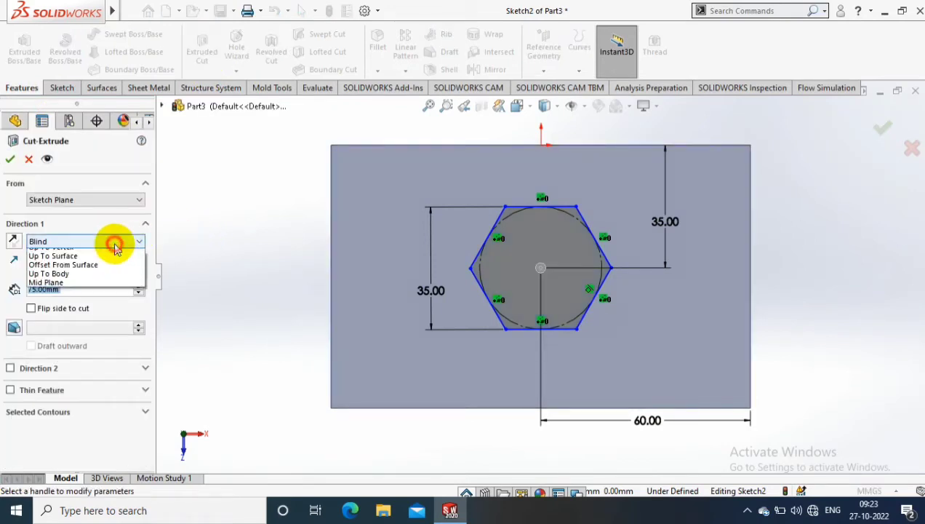
pyautogui.click(96, 266)
pyautogui.click(231, 182)
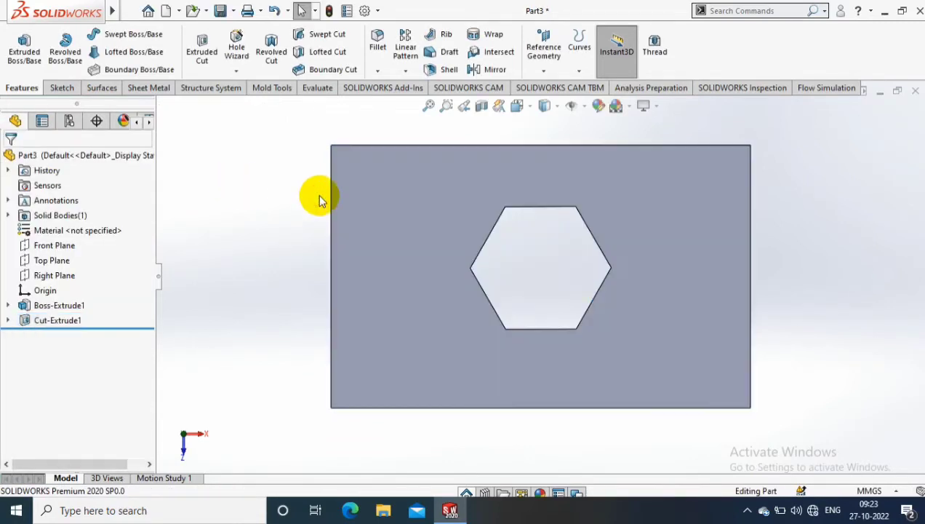
pyautogui.hotkey('ctrl', '7')
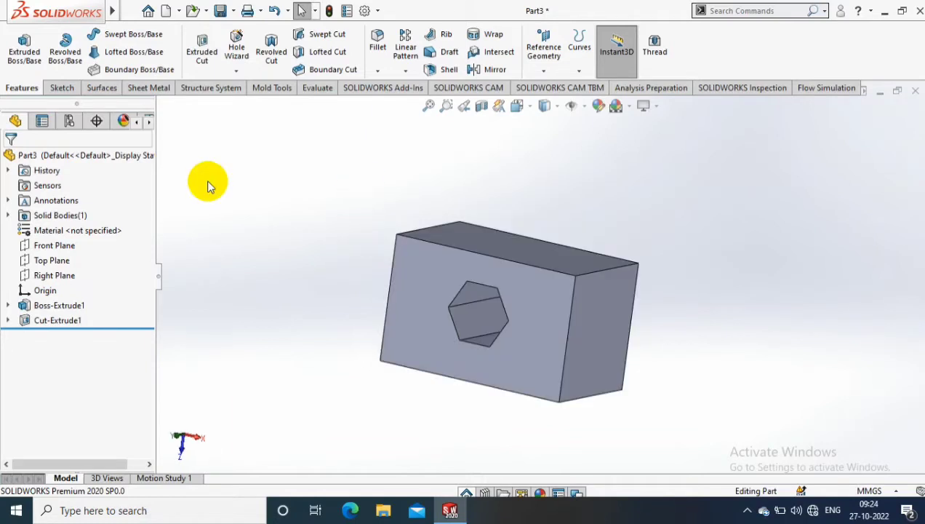
# Assign 1060 Alloy to the part and read its mass properties: 1607.67 g.
pyautogui.rightClick(104, 232)
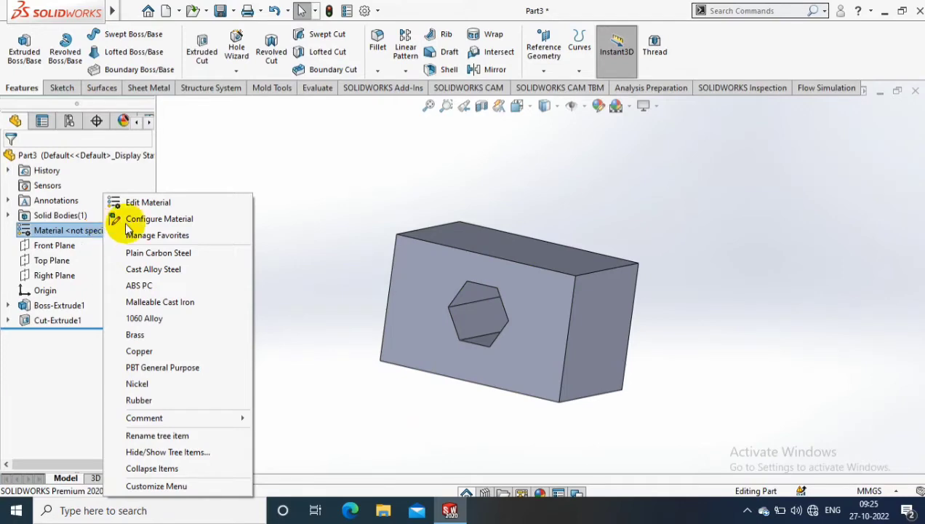
pyautogui.click(135, 203)
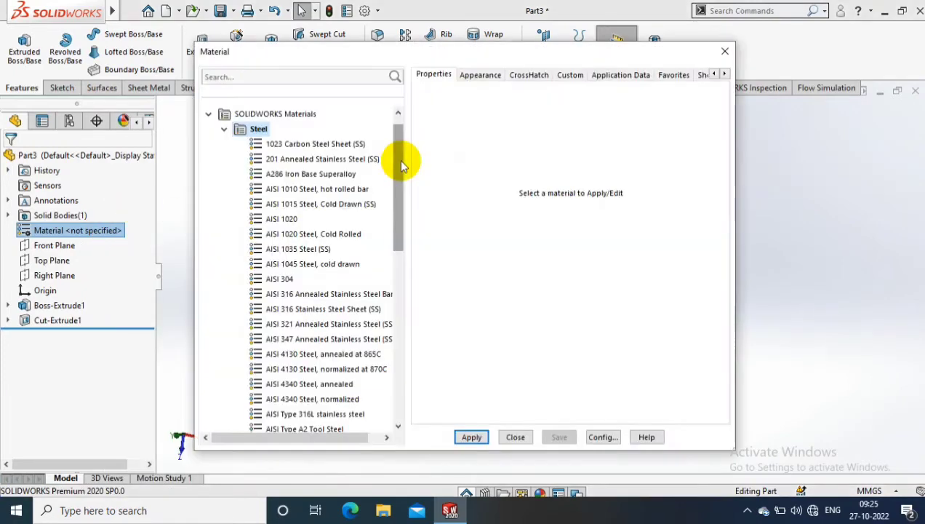
pyautogui.click(224, 129)
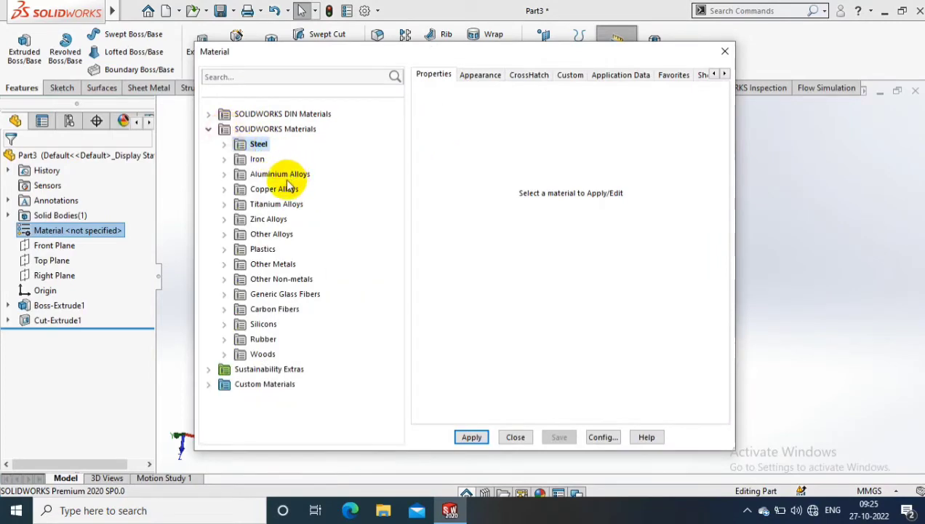
pyautogui.click(224, 174)
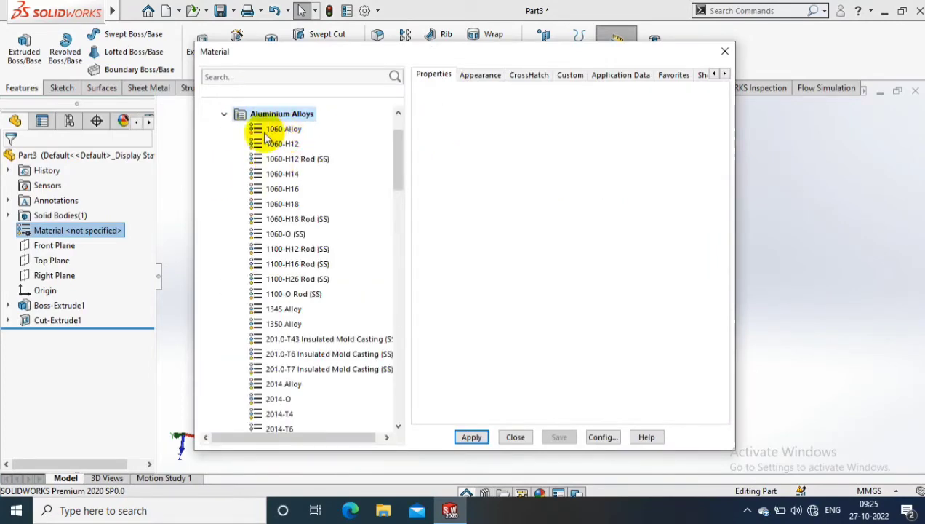
pyautogui.click(283, 128)
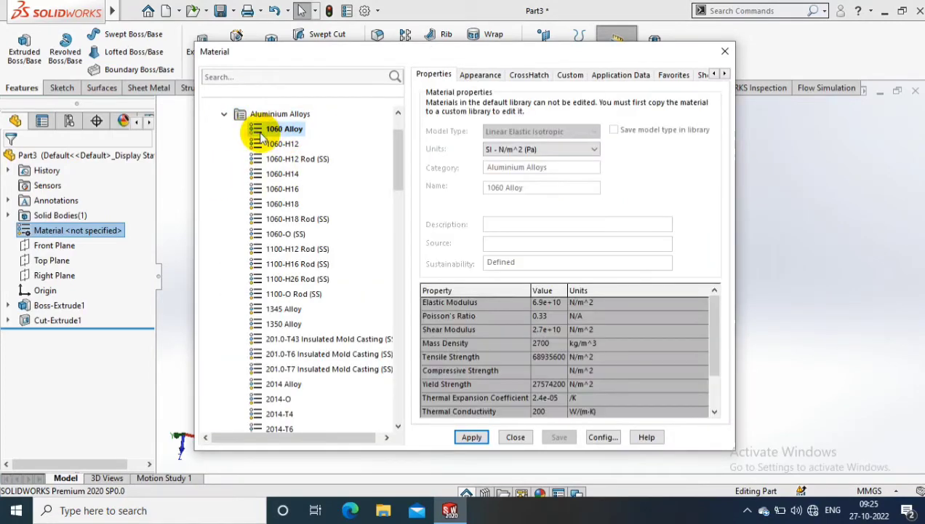
pyautogui.click(524, 440)
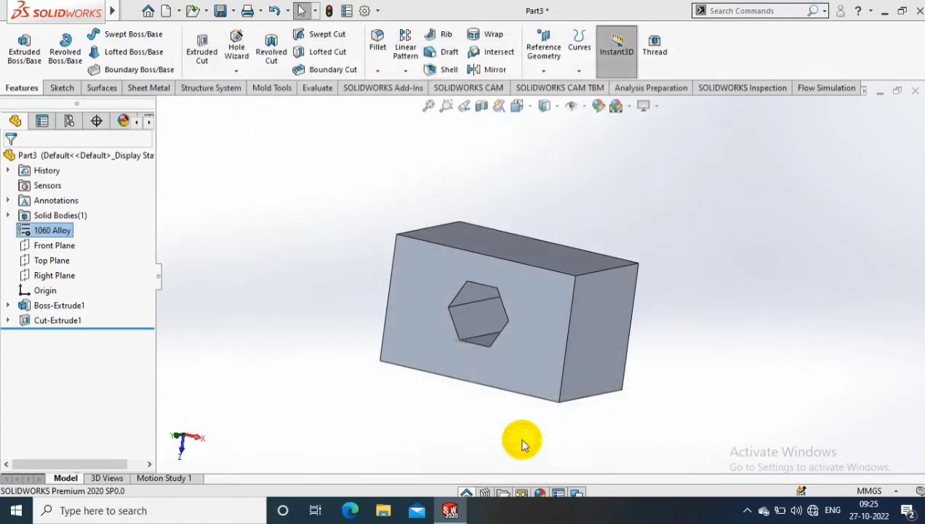
pyautogui.click(323, 90)
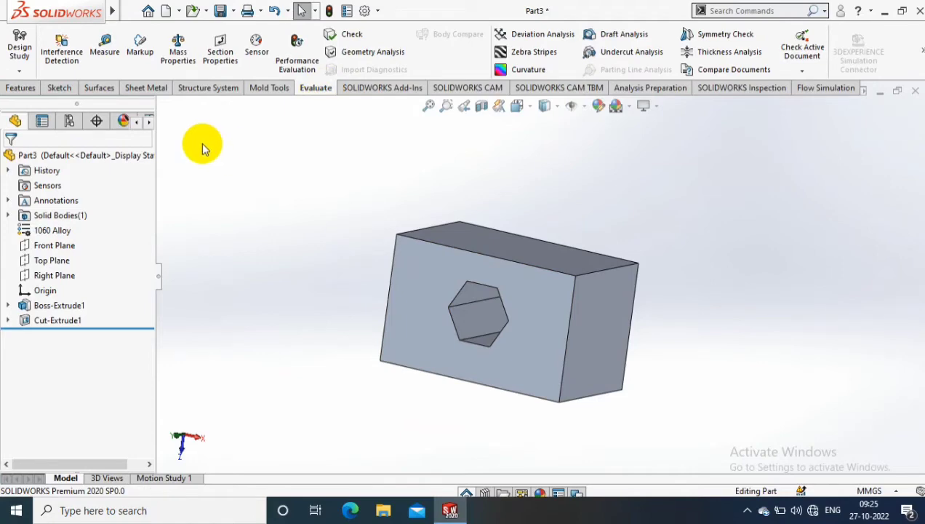
pyautogui.click(178, 45)
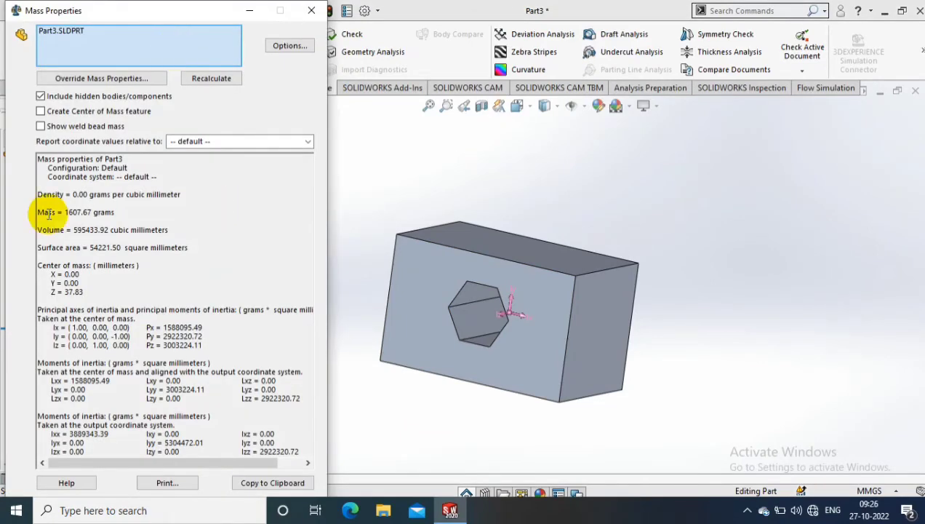
pyautogui.moveTo(37, 212); pyautogui.dragTo(127, 213)
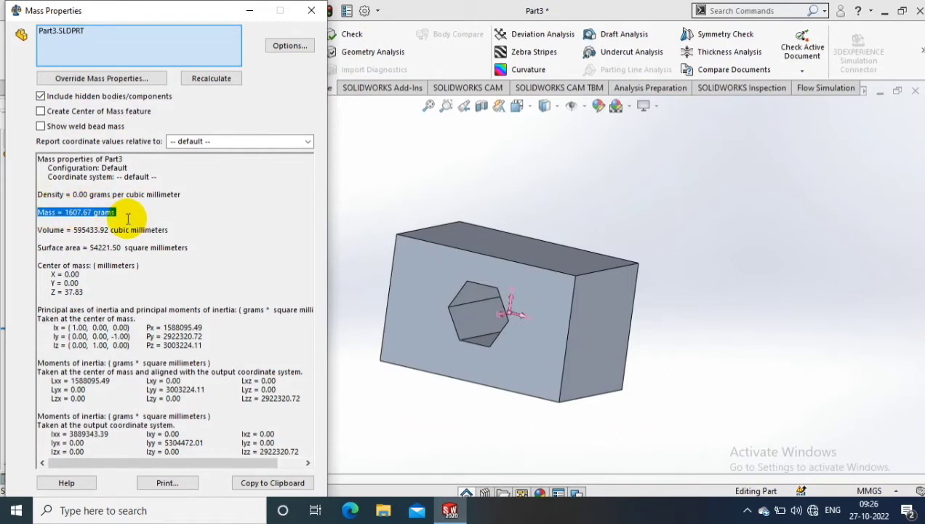
pyautogui.click(311, 10)
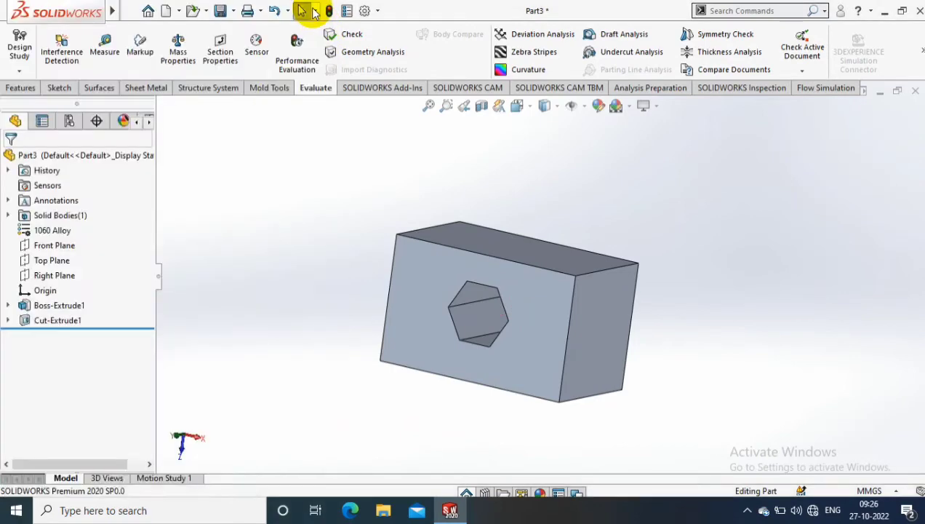
# Add a Mass sensor on the part body that alerts when mass is greater than 2000 g.
pyautogui.rightClick(45, 188)
pyautogui.click(76, 188)
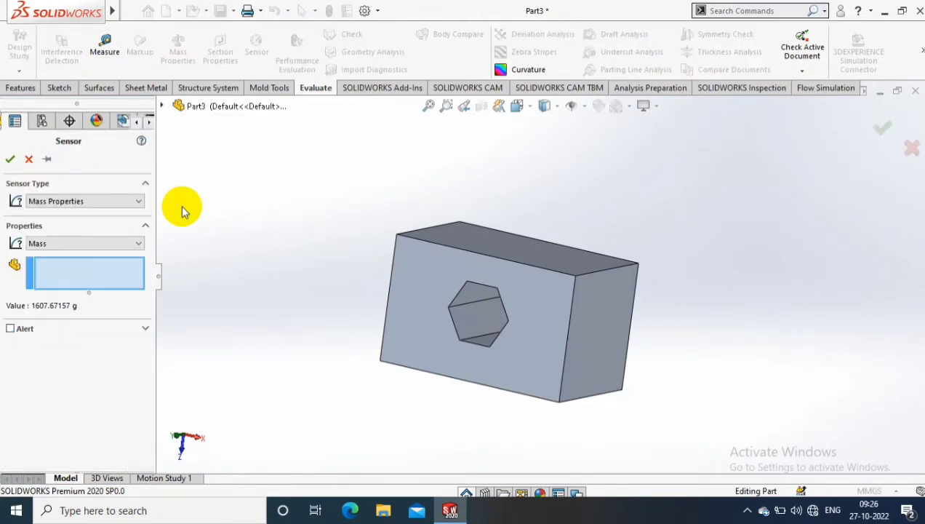
pyautogui.click(10, 328)
pyautogui.click(44, 377)
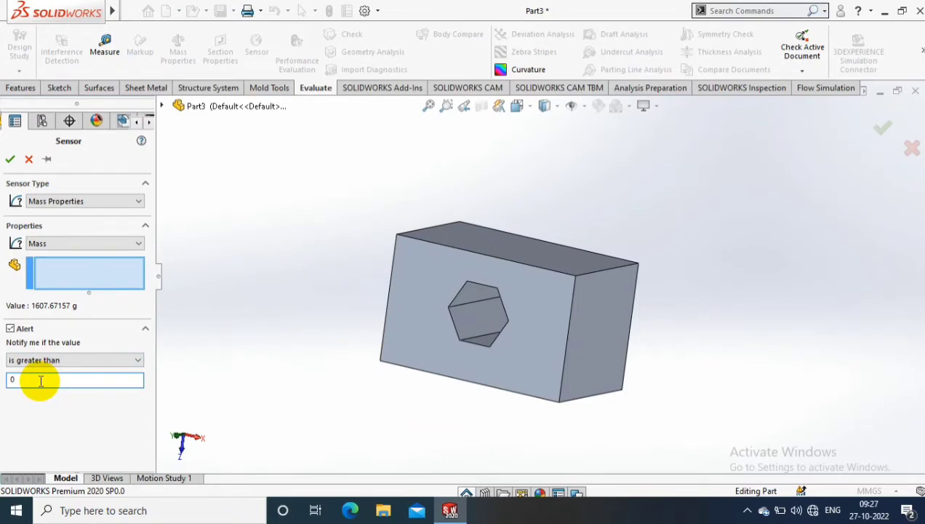
pyautogui.click(77, 267)
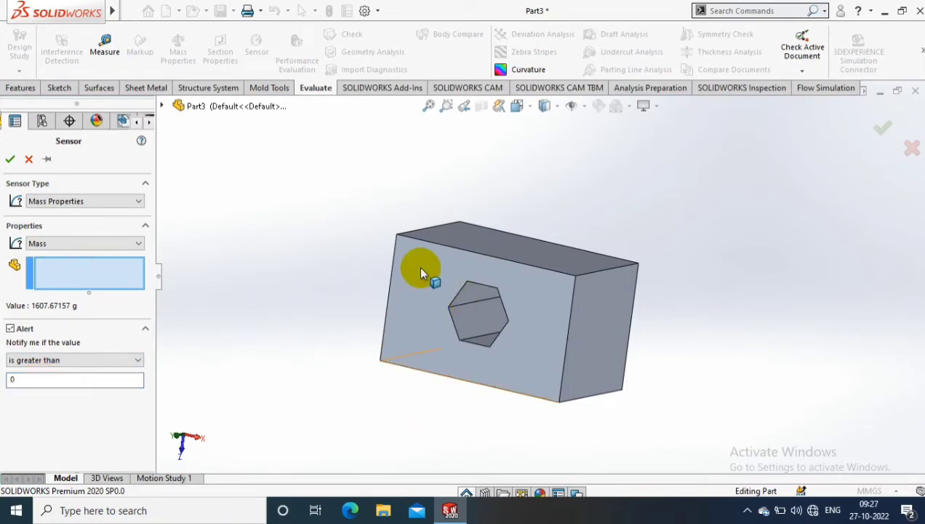
pyautogui.click(331, 361)
pyautogui.write('2000')
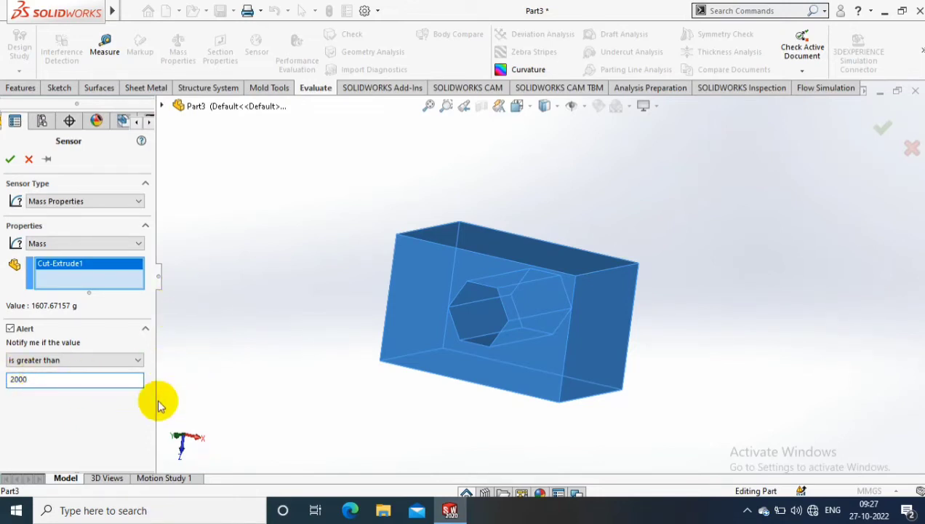
pyautogui.click(10, 159)
# Change the block's extrusion depth from 75 mm to 100 mm.
pyautogui.click(308, 223)
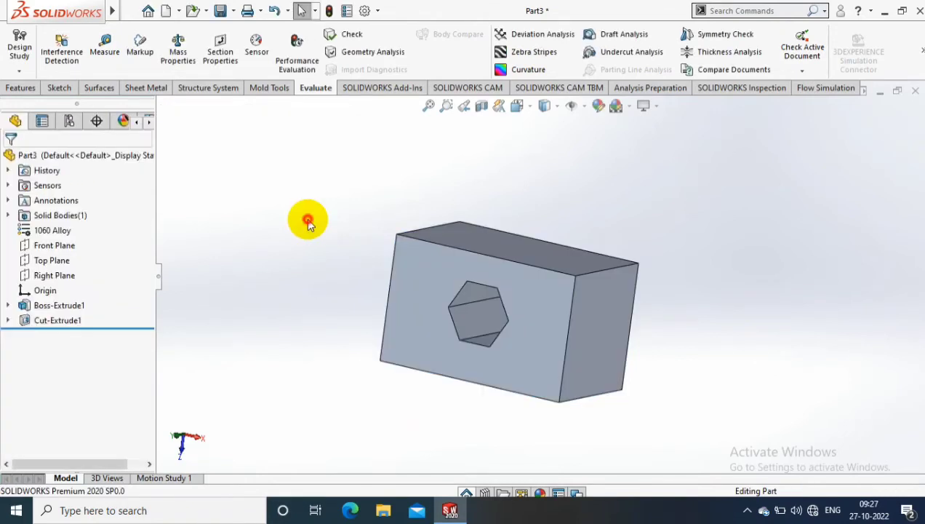
pyautogui.moveTo(687, 362); pyautogui.dragTo(671, 330, button='middle')
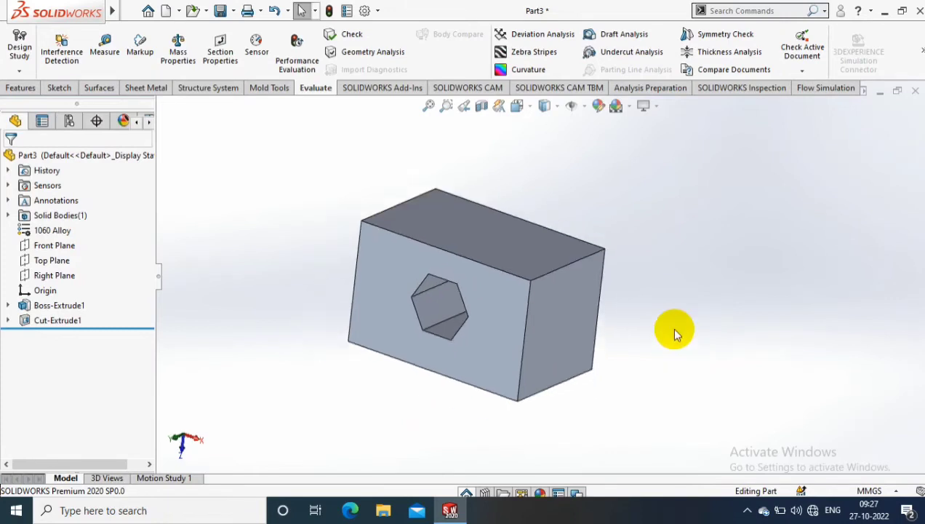
pyautogui.doubleClick(493, 253)
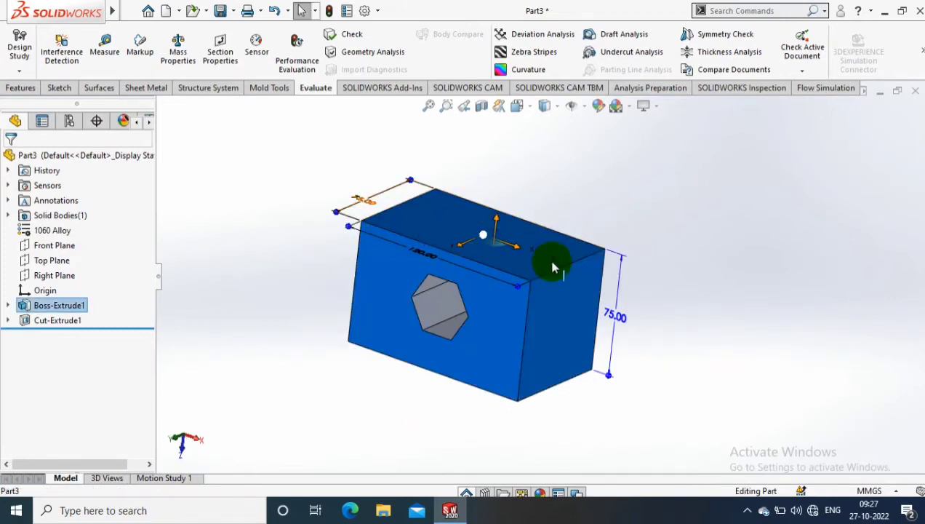
pyautogui.click(613, 316)
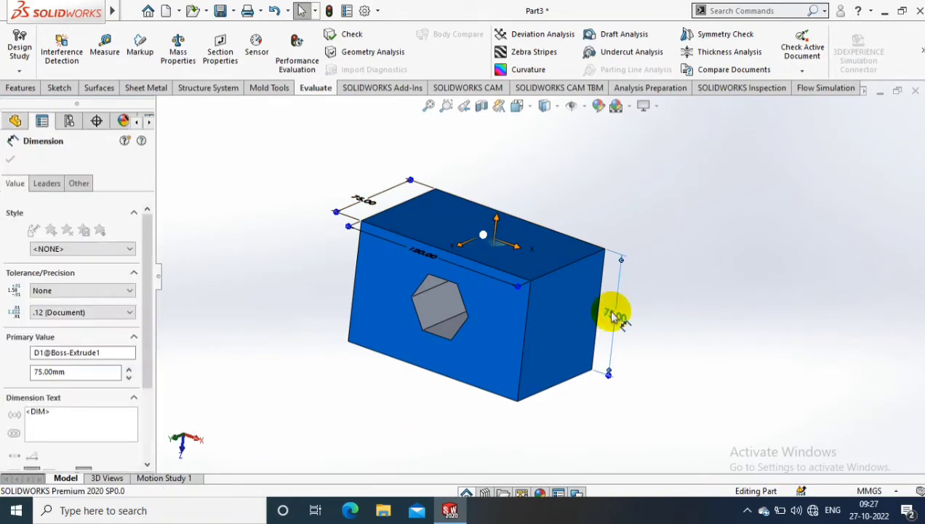
pyautogui.doubleClick(613, 316)
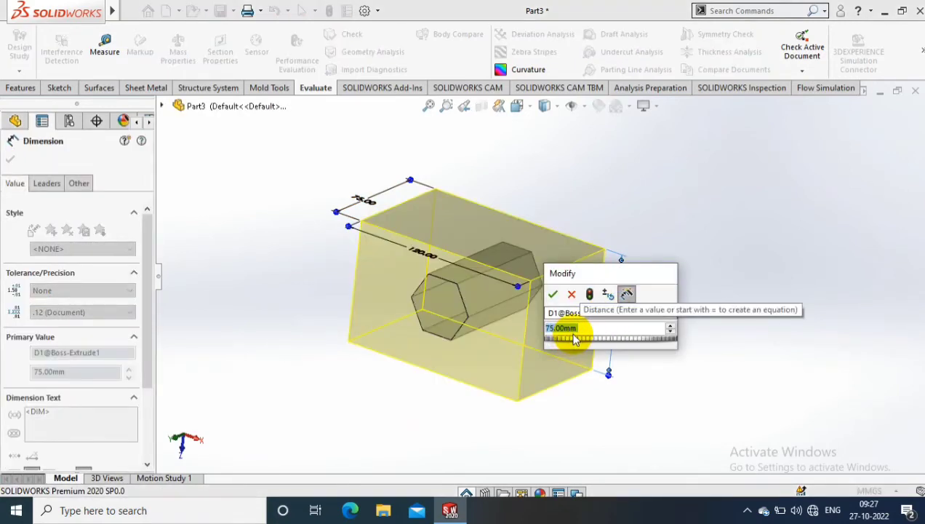
pyautogui.click(571, 294)
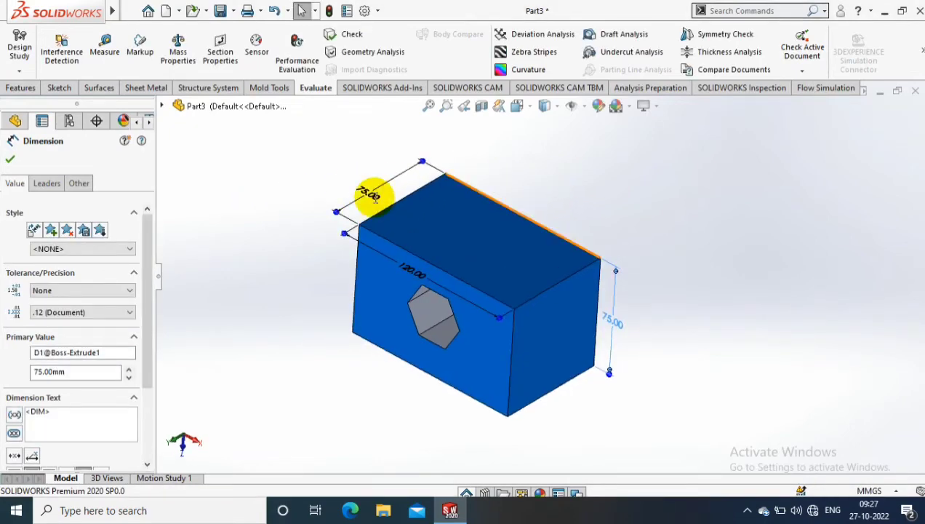
pyautogui.doubleClick(369, 195)
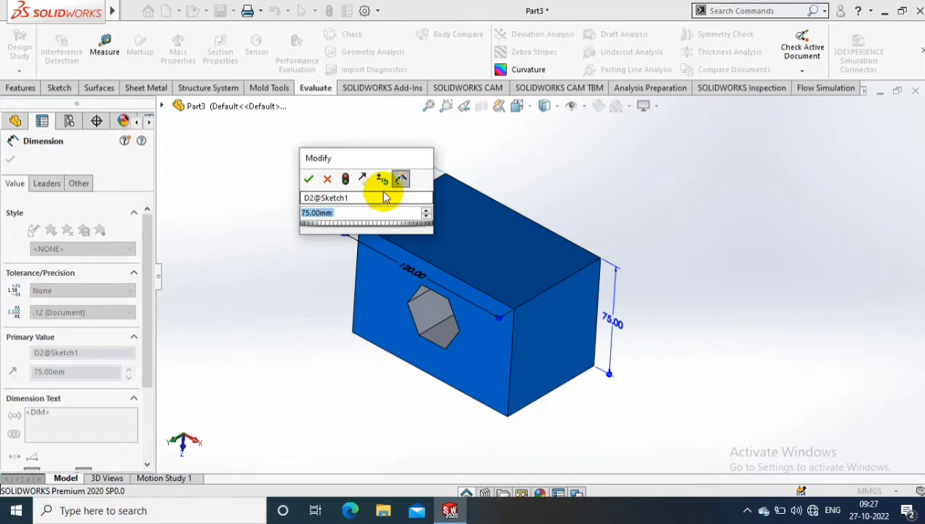
pyautogui.write('100')
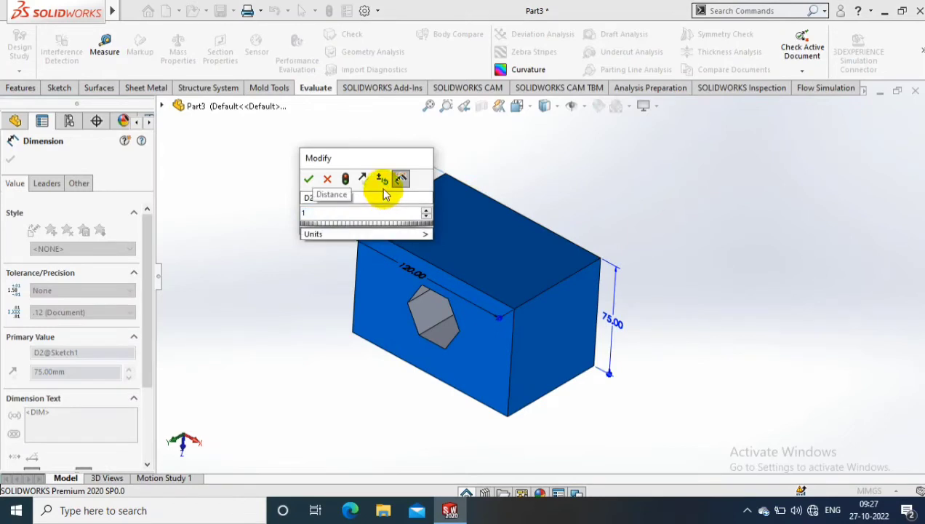
pyautogui.click(311, 180)
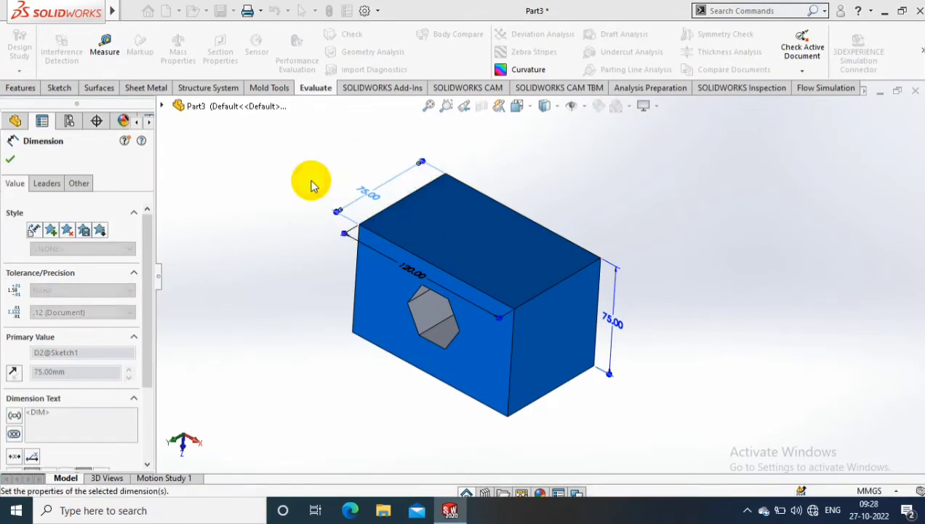
pyautogui.click(268, 172)
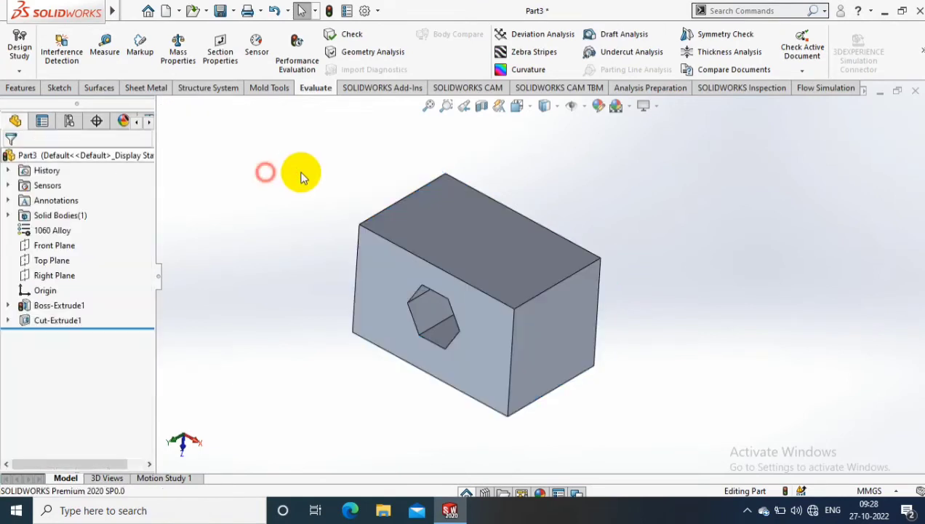
# Rebuild, read the 2143.56 g mass, and check the Mass1 sensor's warning.
pyautogui.click(177, 55)
pyautogui.click(471, 266)
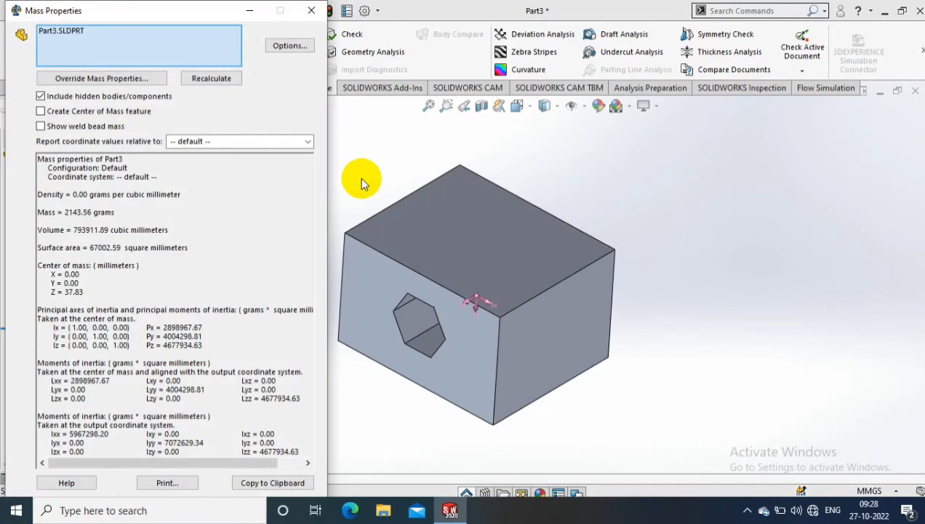
pyautogui.doubleClick(65, 212)
pyautogui.click(311, 10)
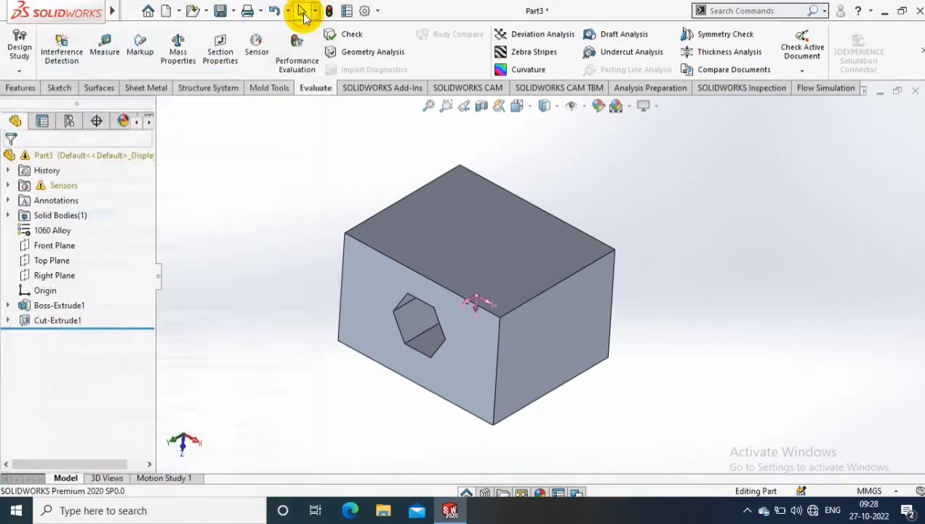
pyautogui.click(8, 186)
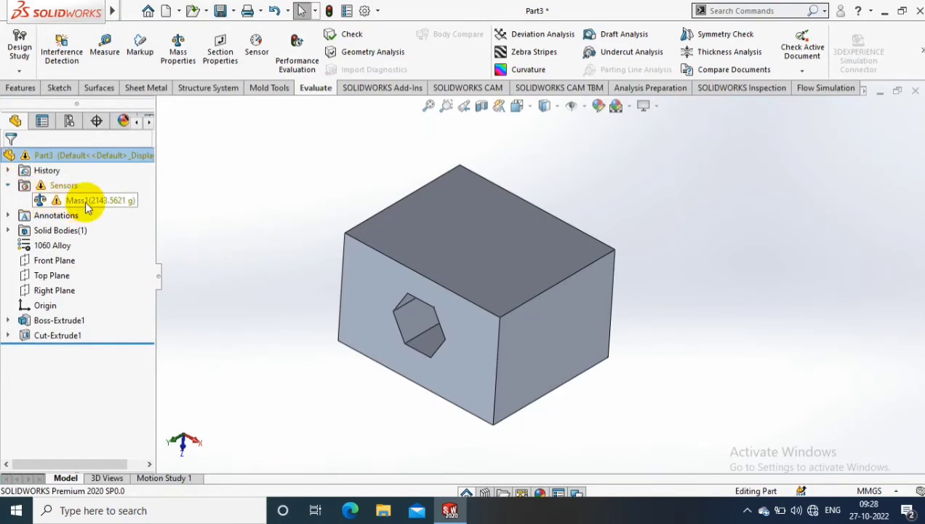
pyautogui.click(84, 200)
# Reduce the block's depth to 95 mm and rebuild, dismissing the sensor alert.
pyautogui.click(445, 222)
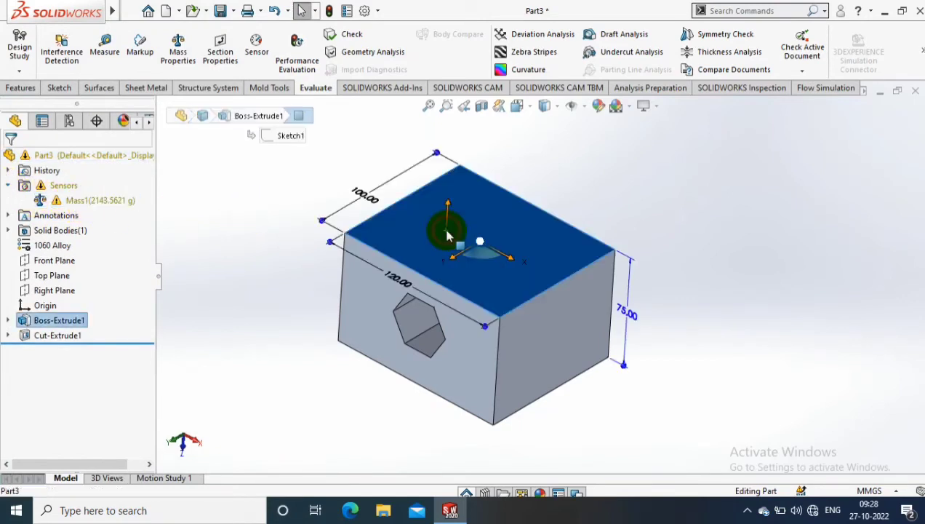
pyautogui.doubleClick(353, 191)
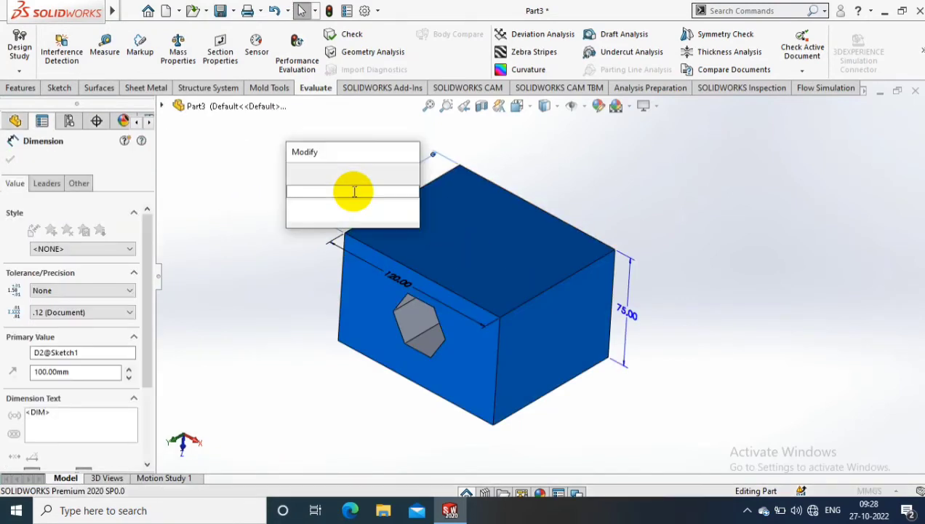
pyautogui.write('9')
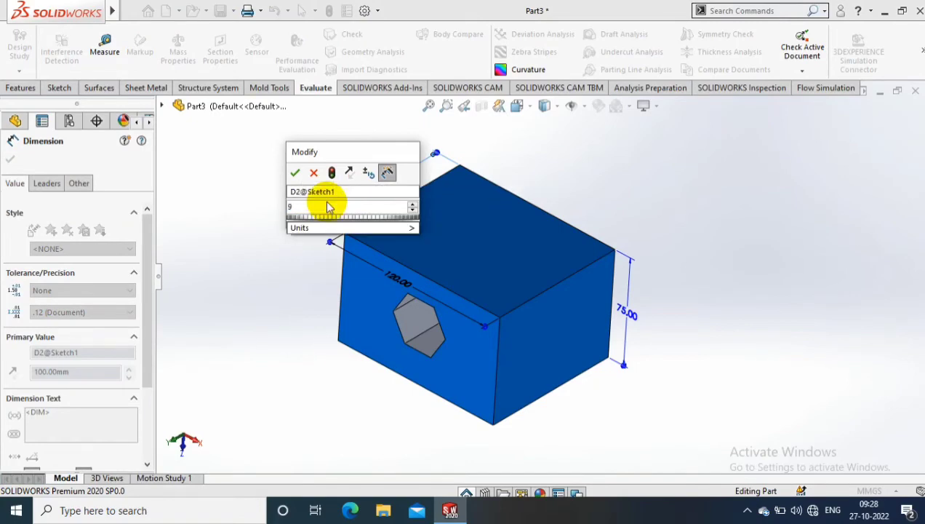
pyautogui.write('5')
pyautogui.click(295, 172)
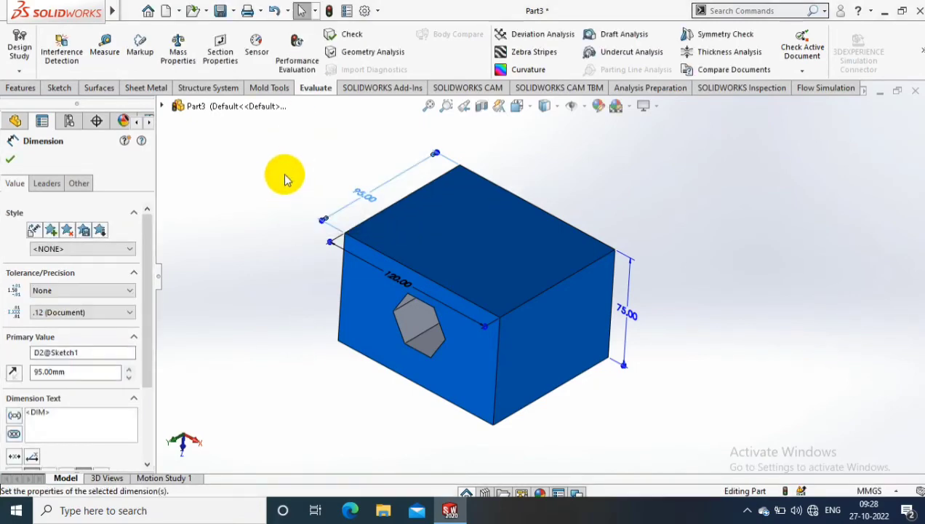
pyautogui.click(330, 11)
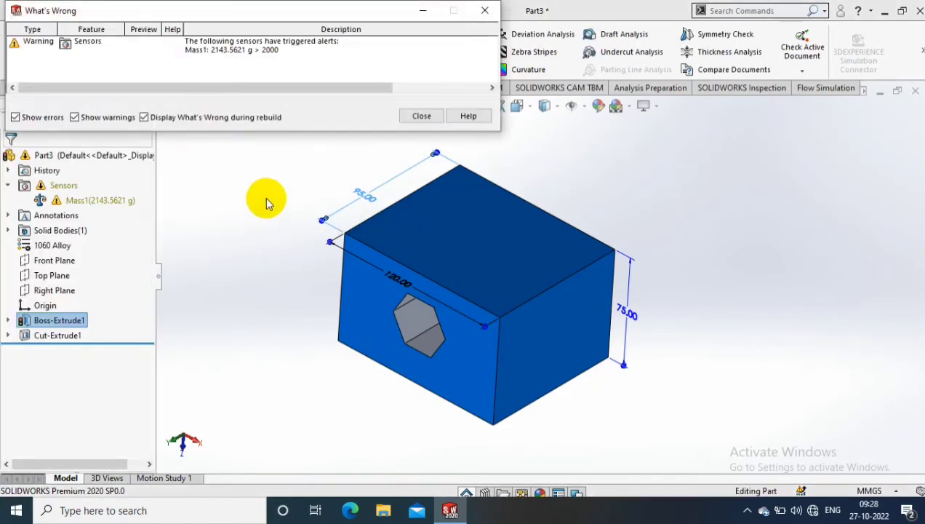
pyautogui.press('Escape')
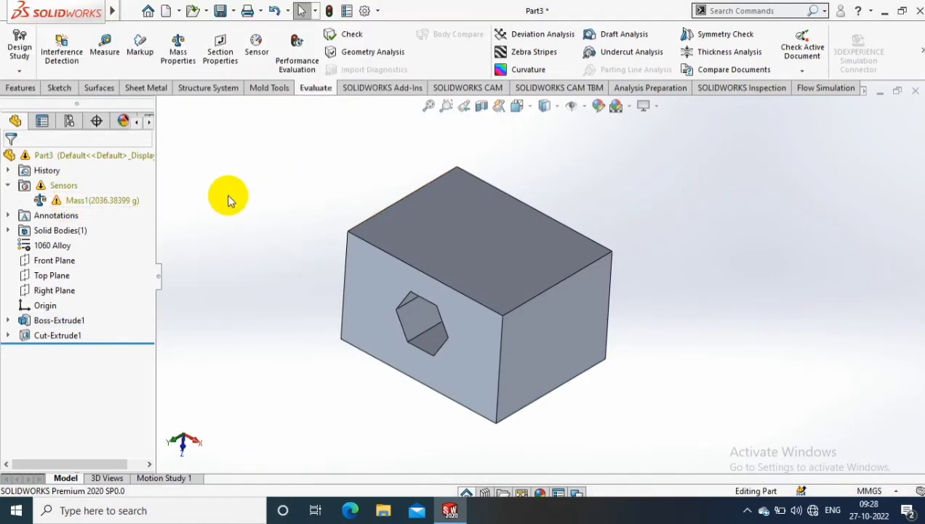
# Reduce the depth further to 90 mm and rebuild so Mass1 reads 1929.20589 g.
pyautogui.click(465, 215)
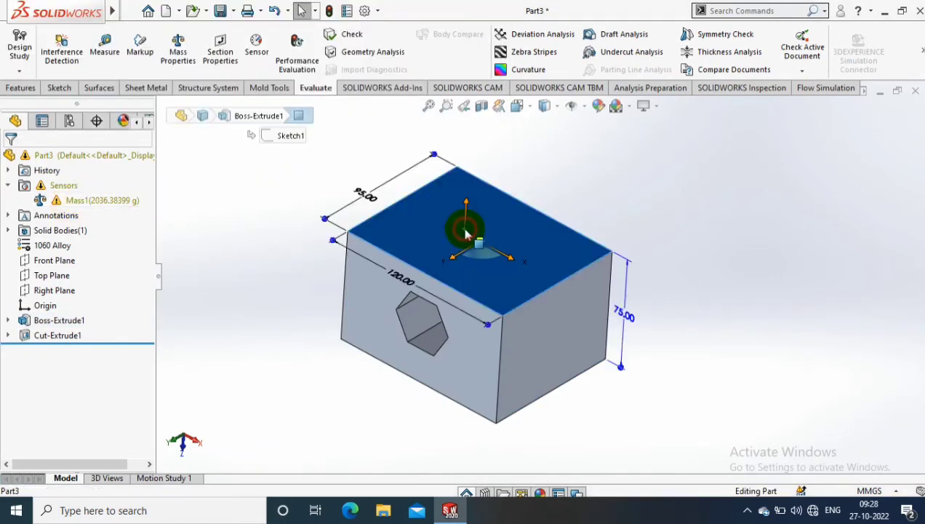
pyautogui.doubleClick(361, 188)
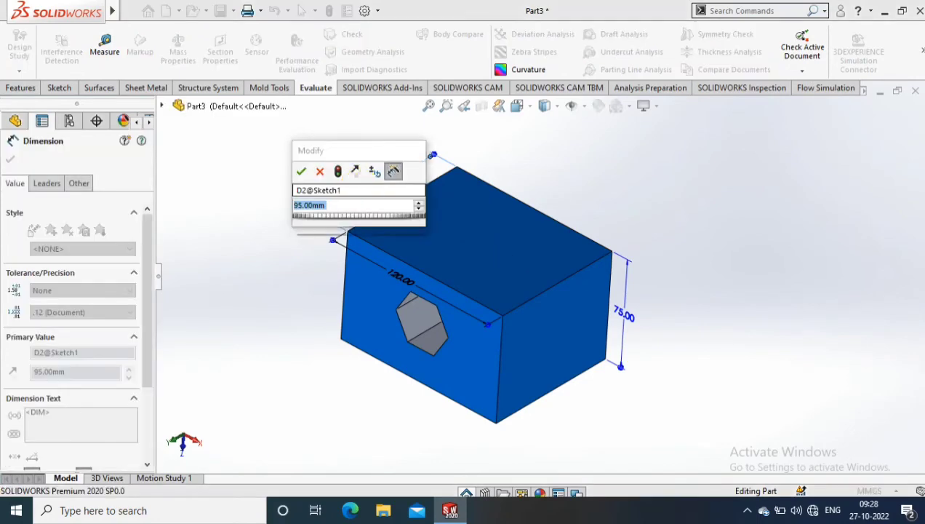
pyautogui.write('90')
pyautogui.press('Return')
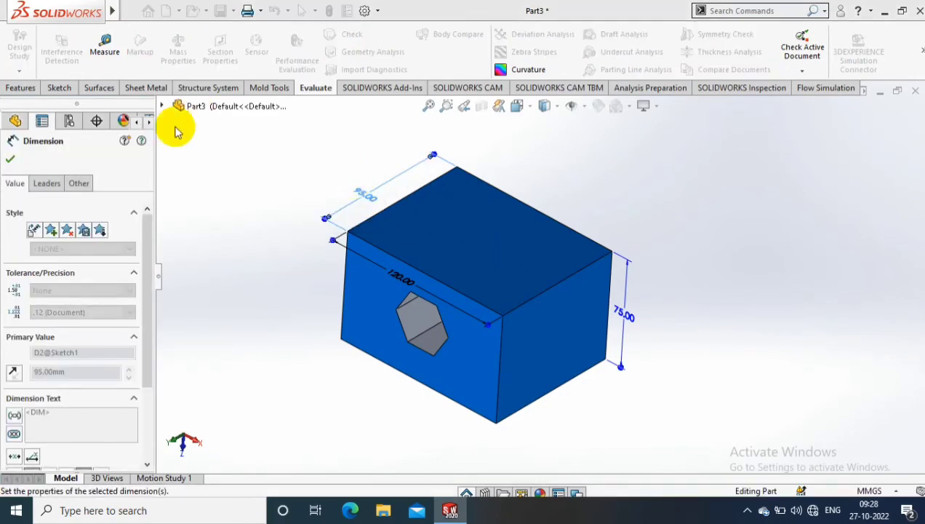
pyautogui.click(11, 159)
pyautogui.click(329, 10)
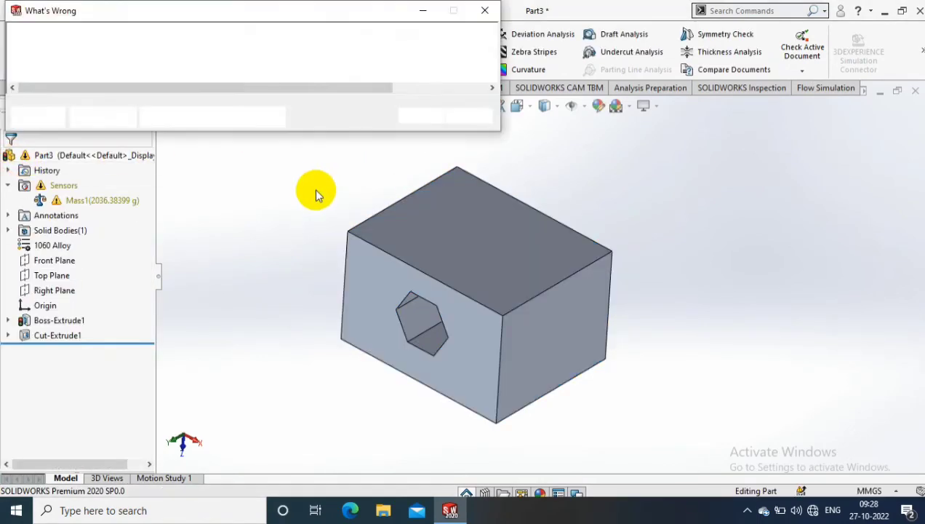
pyautogui.click(423, 113)
pyautogui.click(228, 190)
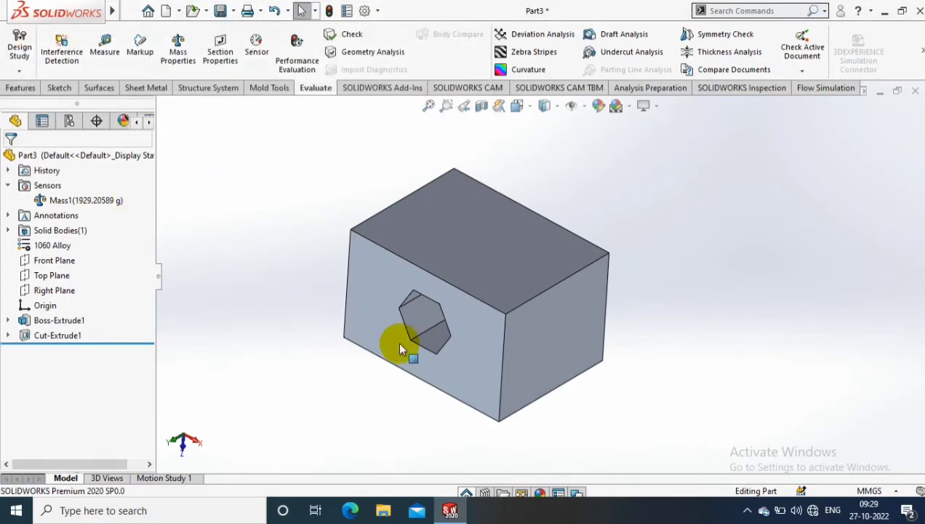
# Change the hexagonal cut's left 35 mm offset to 25 mm and rebuild, pushing Mass1 to 2055.47239 g.
pyautogui.click(424, 337)
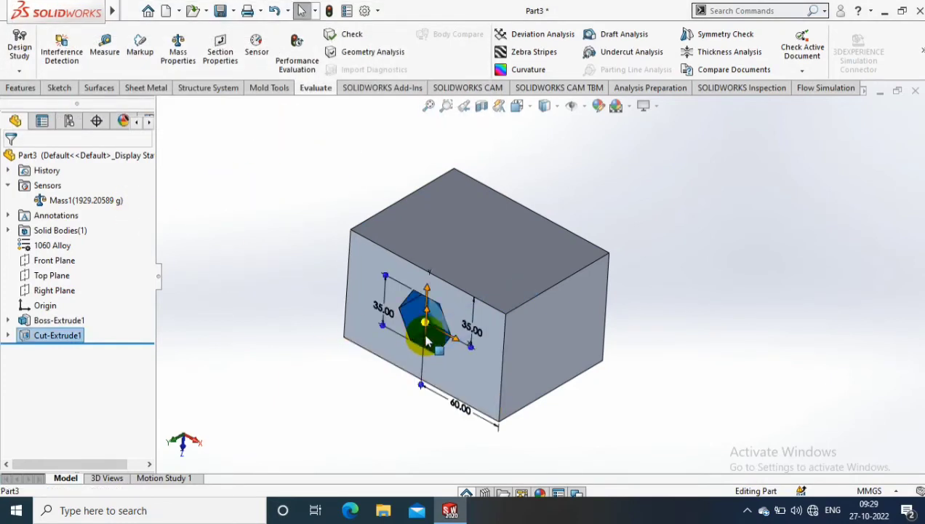
pyautogui.doubleClick(379, 307)
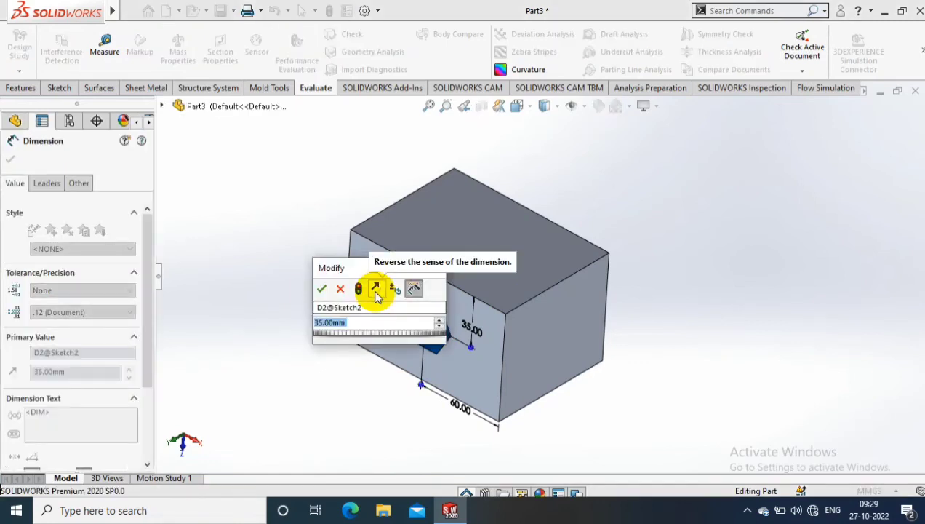
pyautogui.write('25')
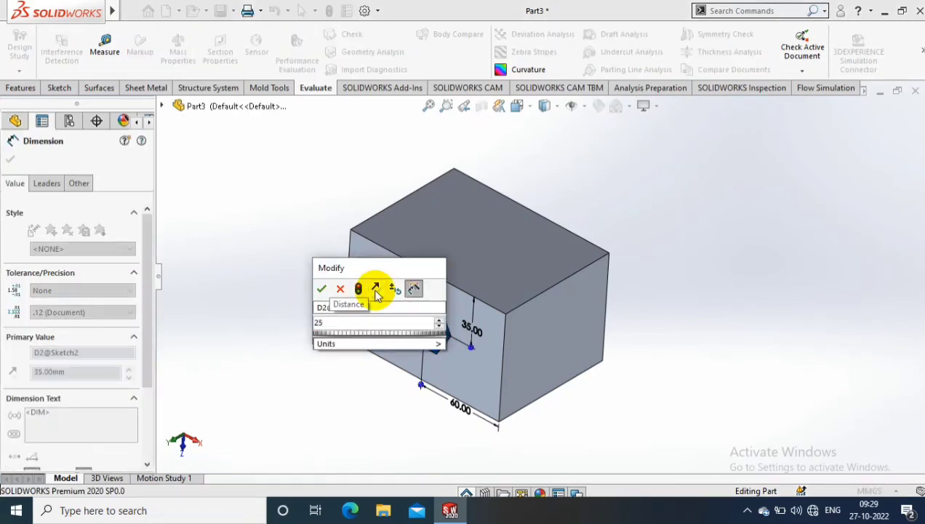
pyautogui.press('Return')
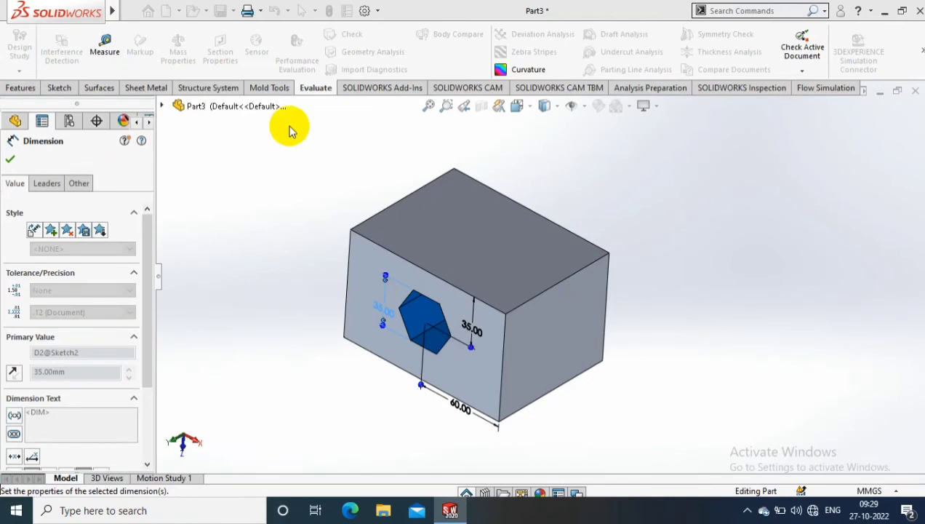
pyautogui.click(328, 10)
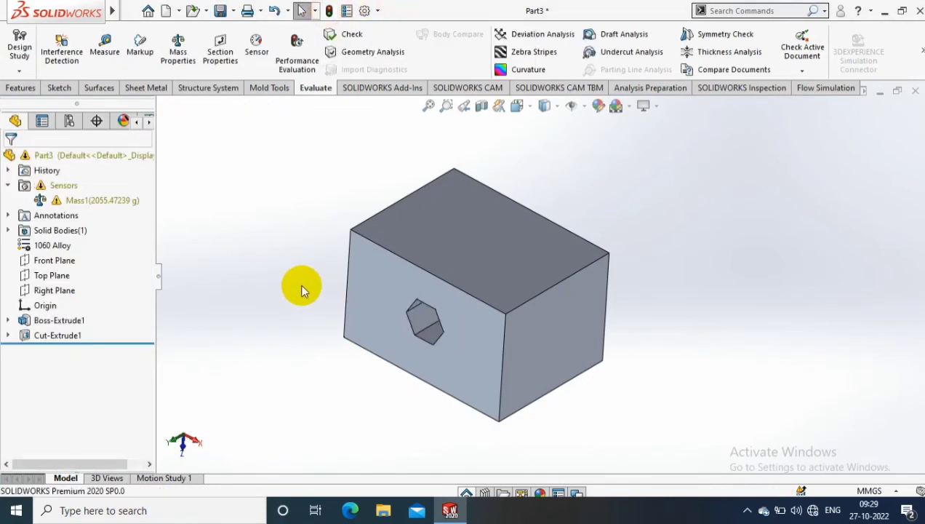
# Set the hexagon's 25 mm offset back to 35 mm.
pyautogui.click(433, 337)
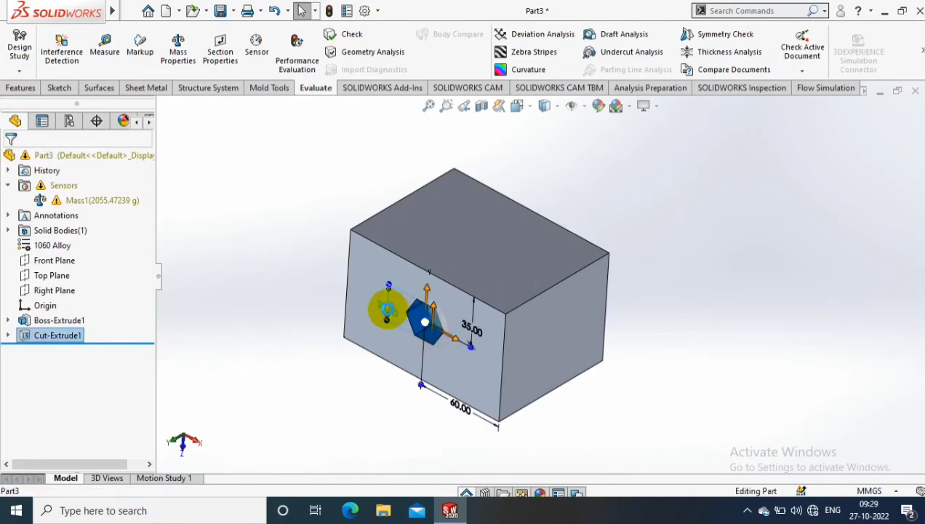
pyautogui.doubleClick(390, 297)
pyautogui.write('35')
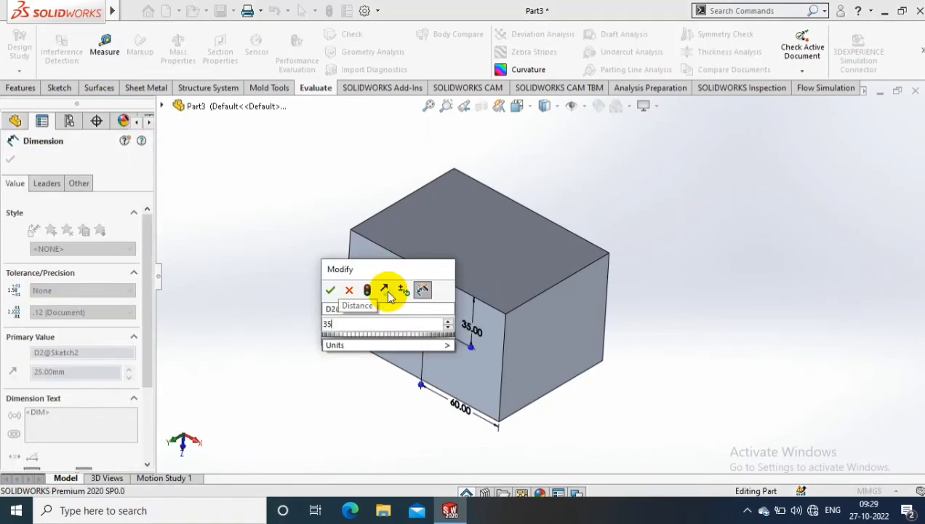
pyautogui.click(11, 162)
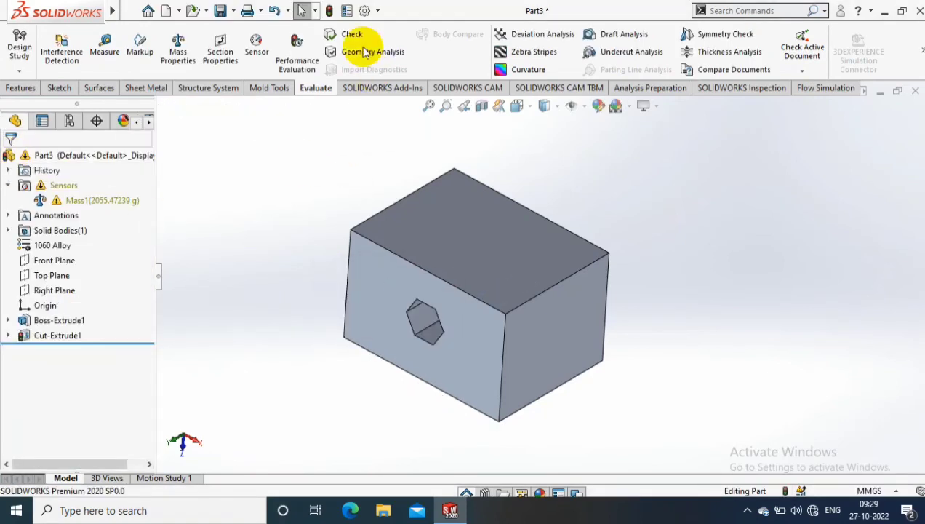
# Dismiss the rebuild report, confirming Mass1 at 1929.20589 g, and orbit the block to view it from another angle.
pyautogui.click(422, 117)
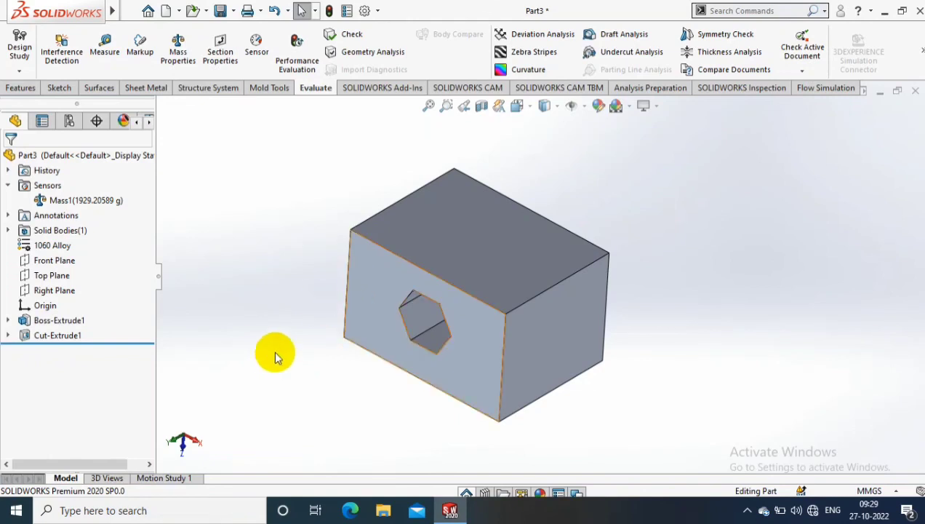
pyautogui.moveTo(275, 355)
pyautogui.mouseDown(button='middle')
pyautogui.moveTo(333, 394)
pyautogui.moveTo(283, 366)
pyautogui.mouseUp(button='middle')
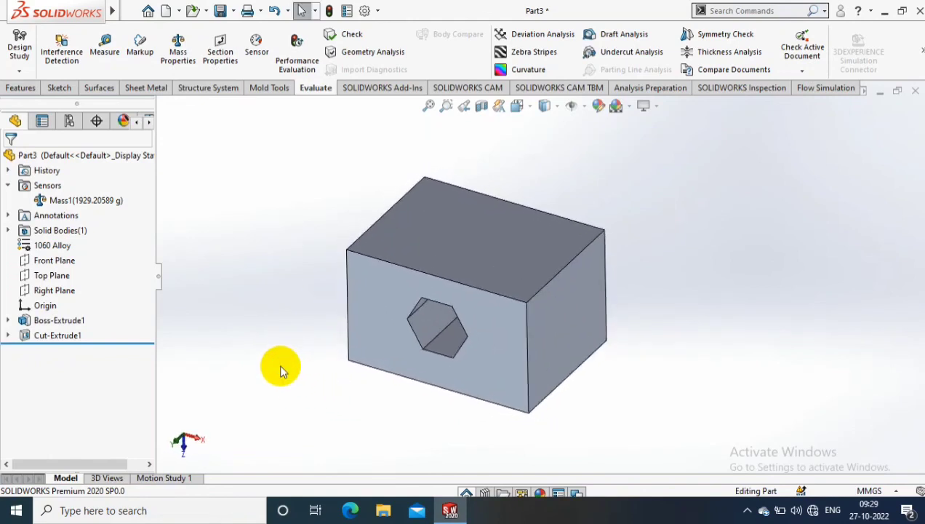